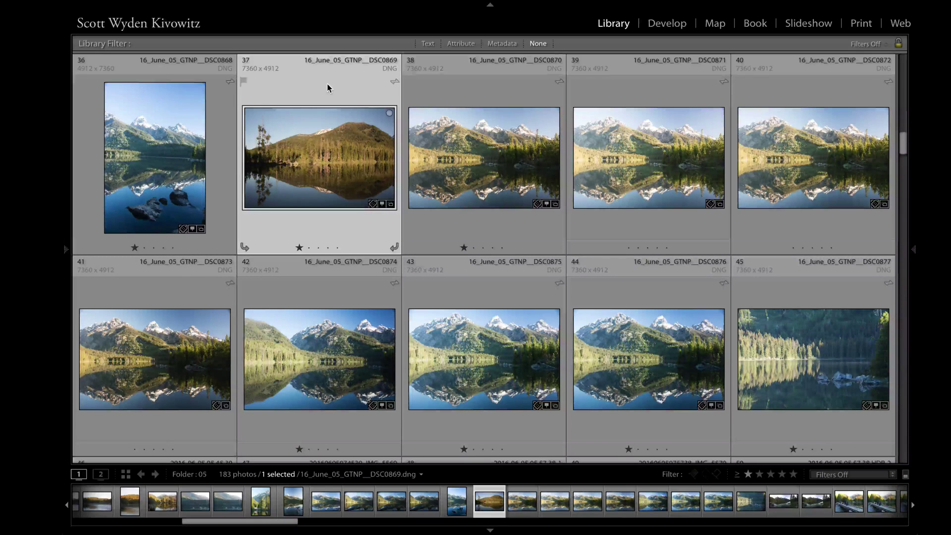
Look through the lake photos from 16_June_05_GTNP__DSC0869 to DSC0875 enlarged one by one, and return to DSC0869
key(e)
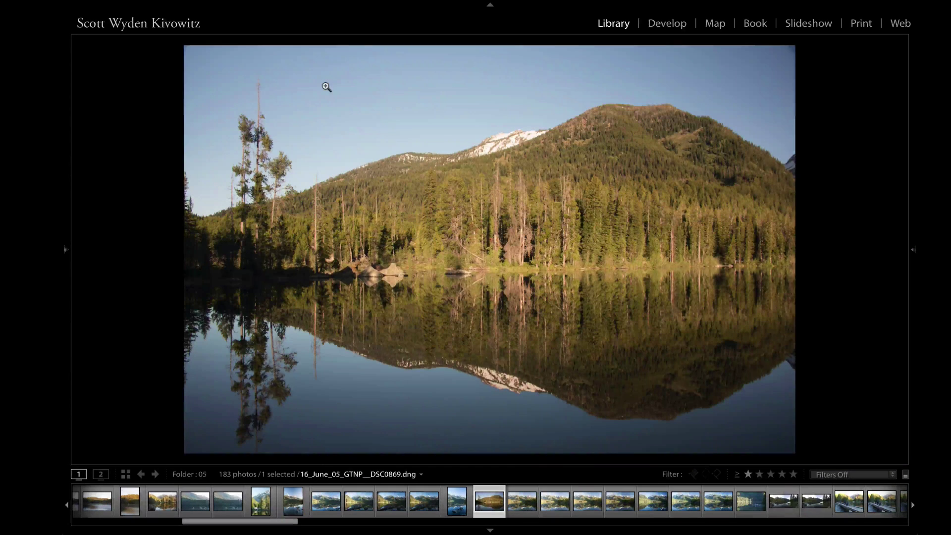
key(Right)
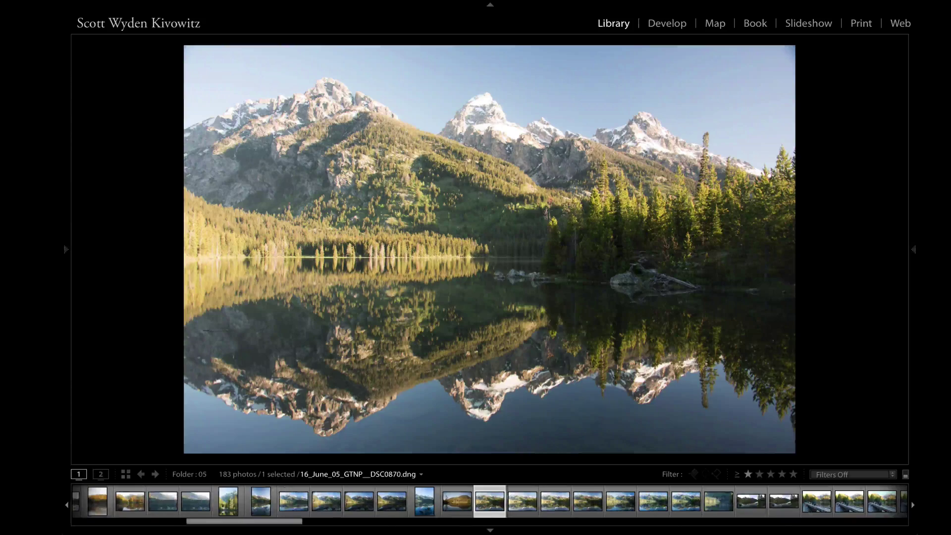
key(Right)
key(Right)
key(Right)
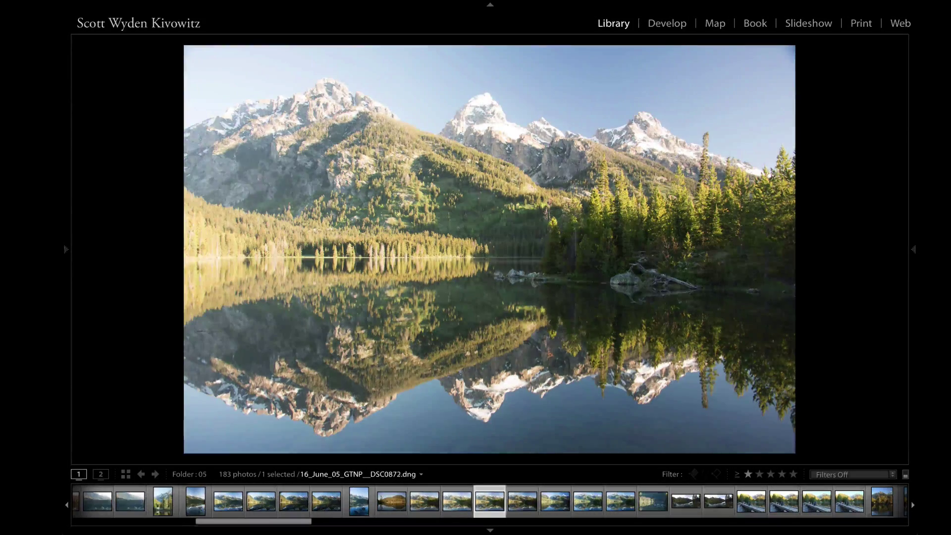
key(Right)
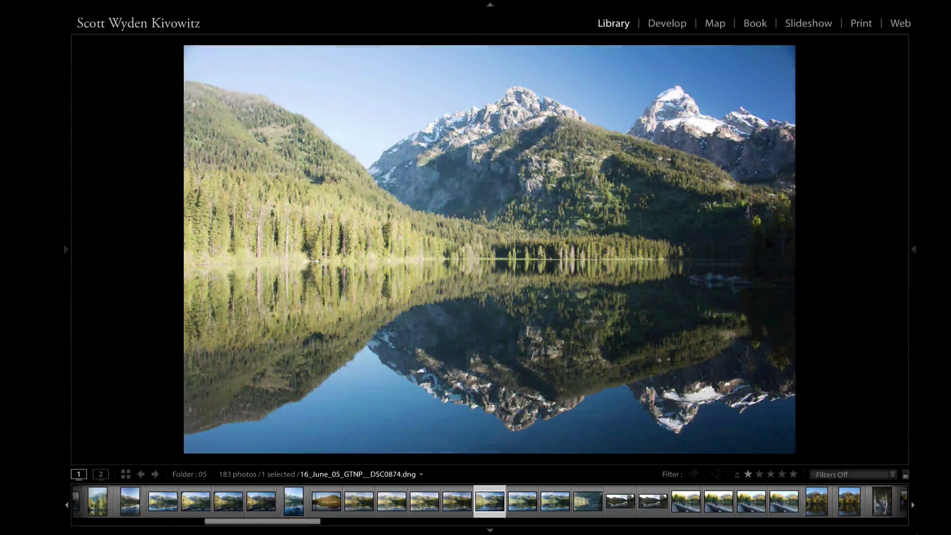
key(Right)
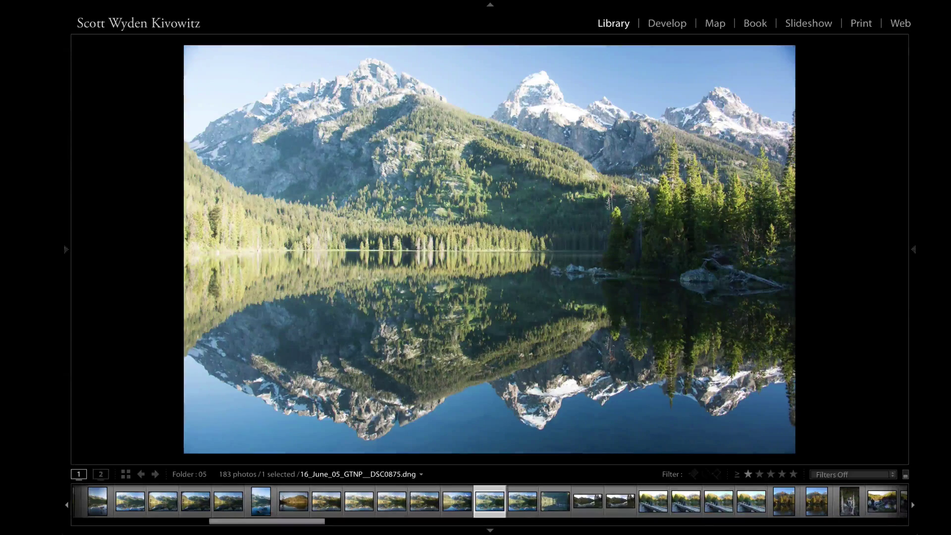
key(g)
key(Up)
key(Left)
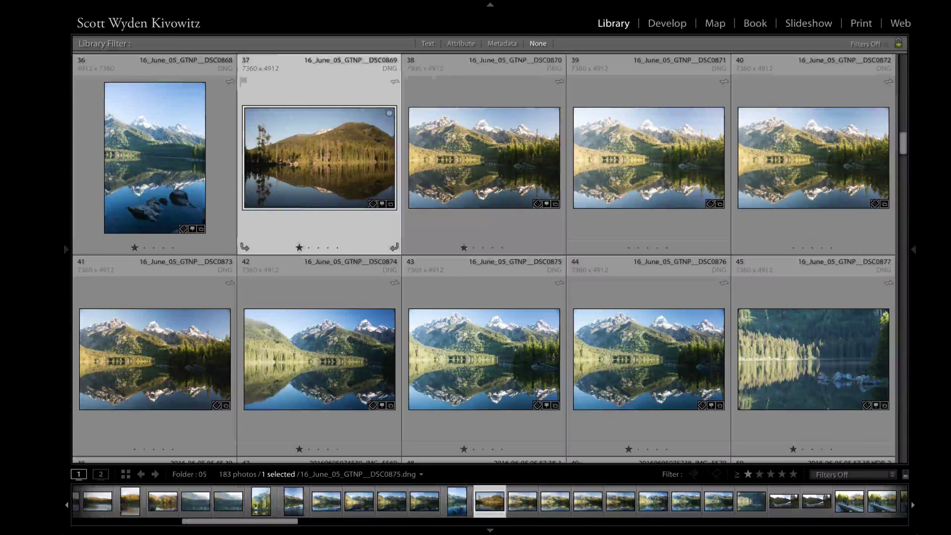
key(e)
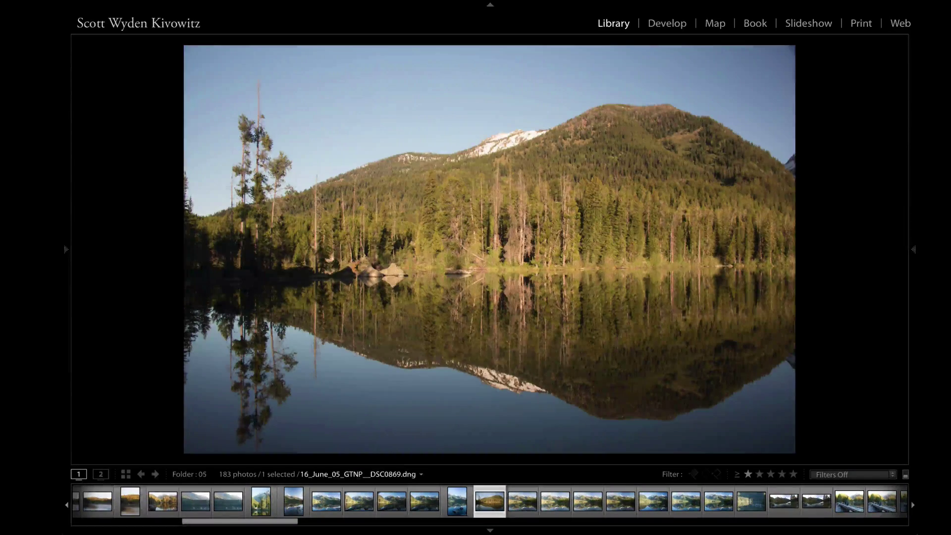
View the tree-line and rocks photo 16_June_05_GTNP__DSC0877 enlarged, and return to the enlarged view of DSC0869
key(g)
key(Right)
key(Right)
key(Right)
key(Down)
key(e)
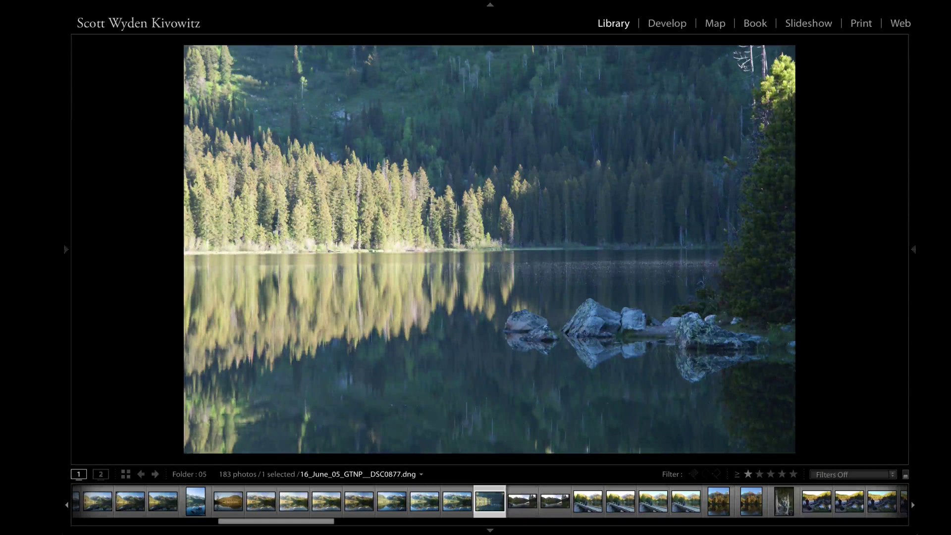
key(g)
key(Up)
key(Left)
key(Left)
key(Left)
key(e)
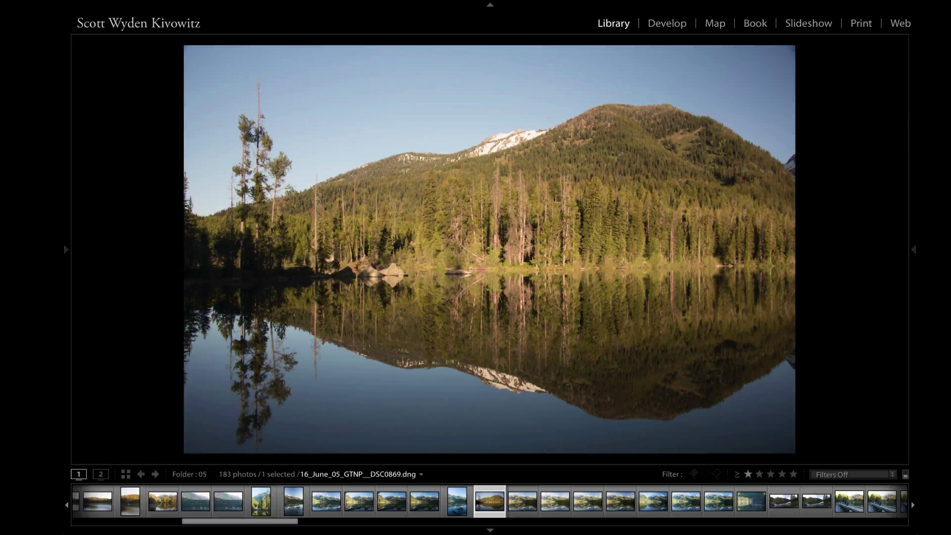
Switch to the Maps app and examine the shooting location on the Taggart Lake satellite map
key(super+Tab)
key(super+Tab)
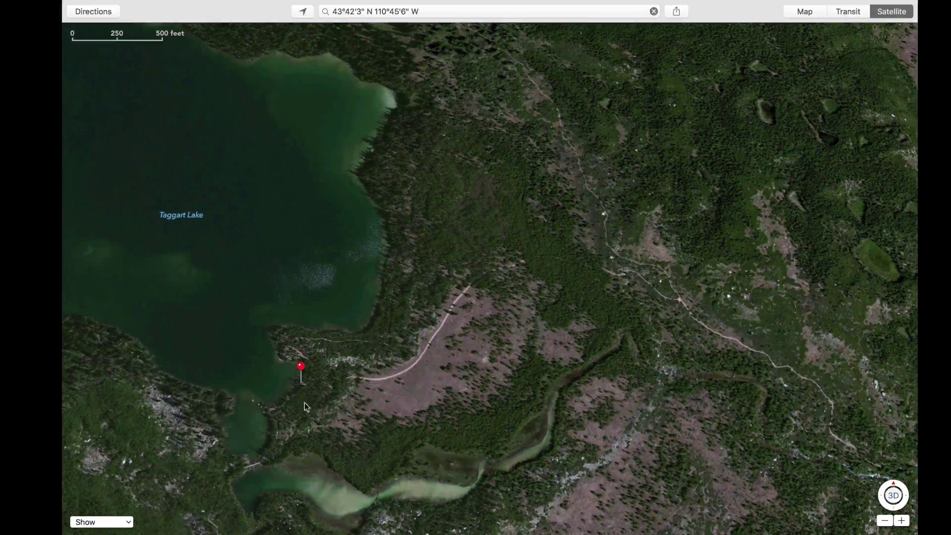
drag(263, 353, 340, 363)
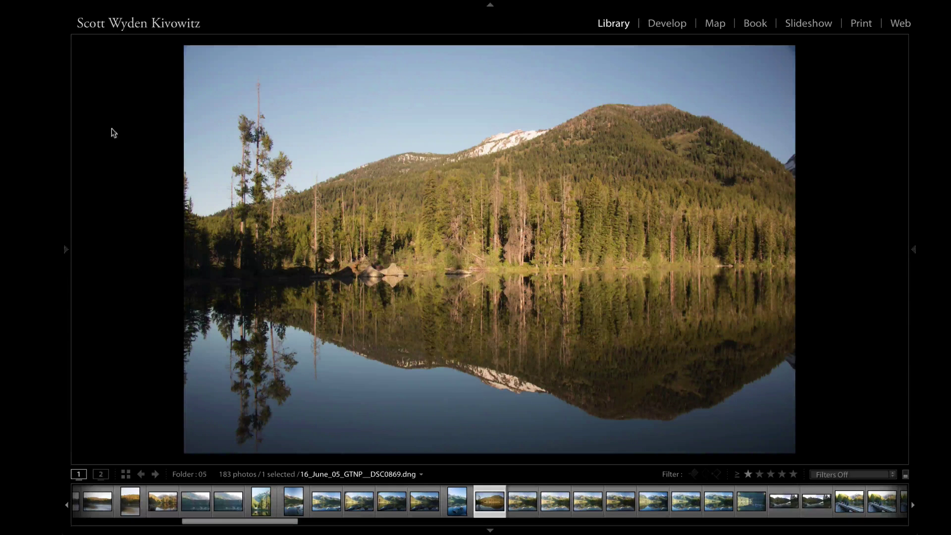
Develop the DSC0869 lake photo with Remove Chromatic Aberration and Enable Profile Corrections turned on in the lens corrections
key(d)
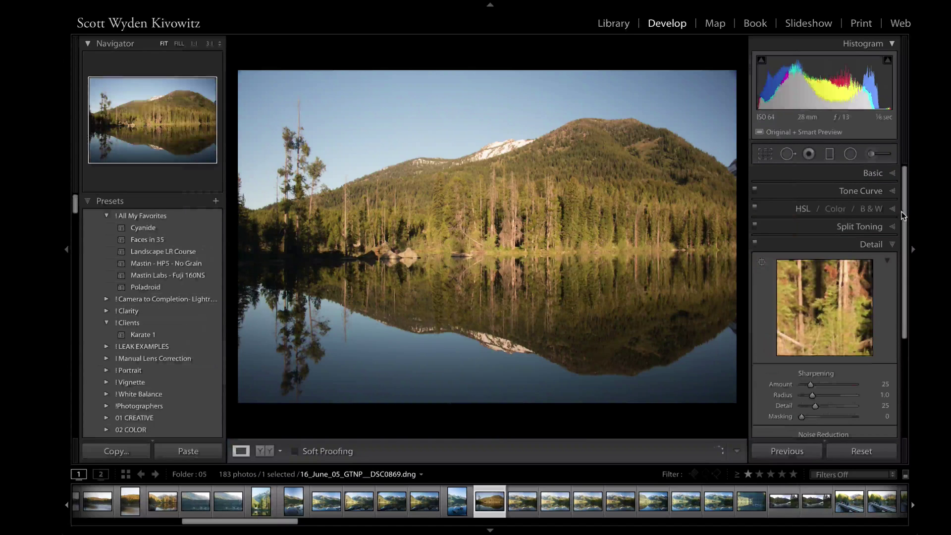
scroll(903, 213, down, 5)
click(861, 364)
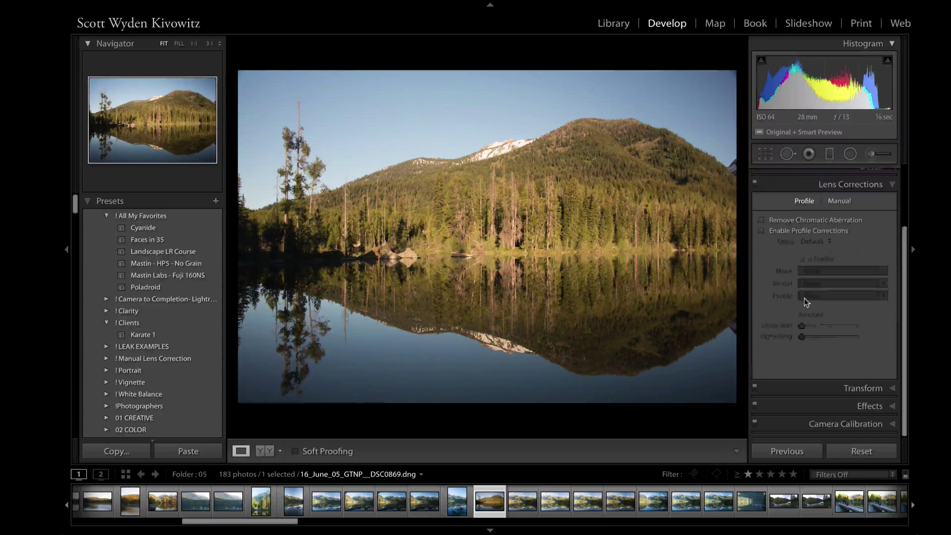
click(799, 220)
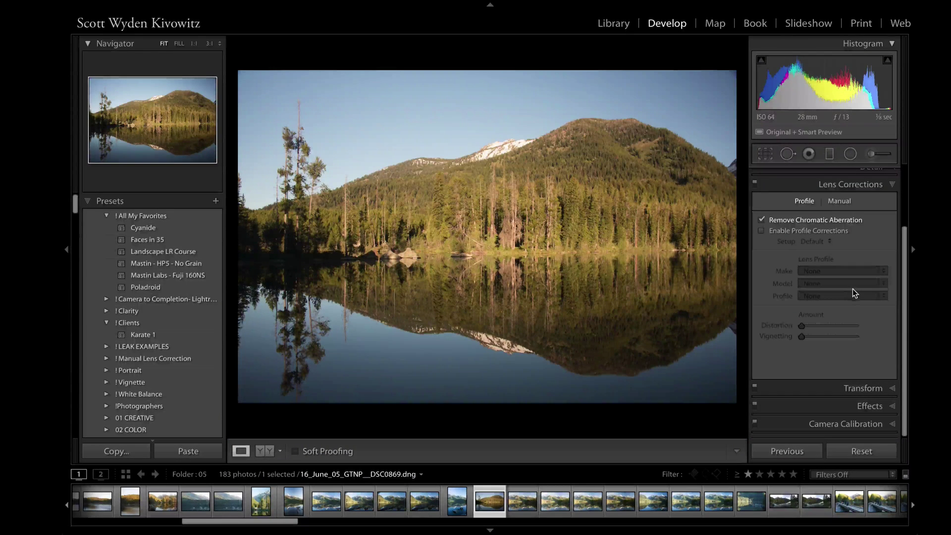
click(762, 230)
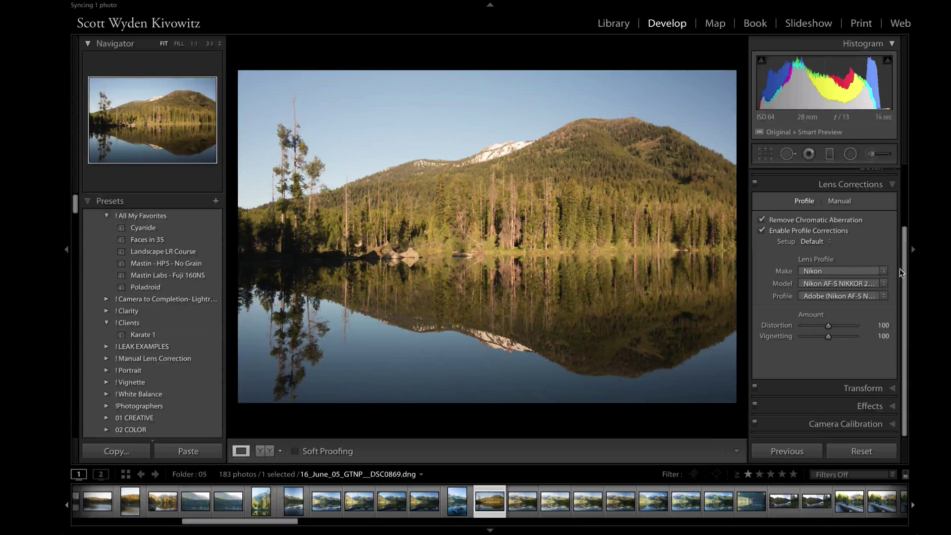
drag(901, 265, 901, 229)
scroll(901, 232, down, 2)
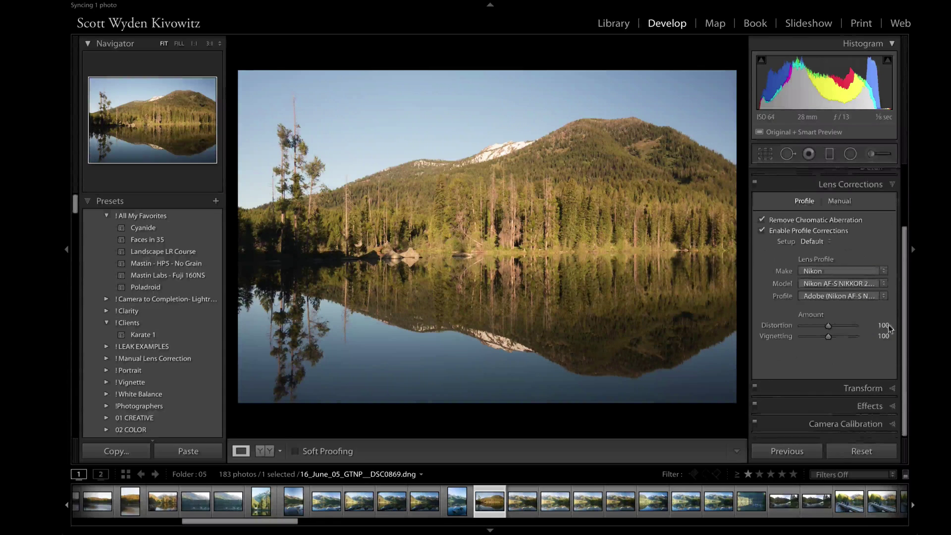
click(868, 389)
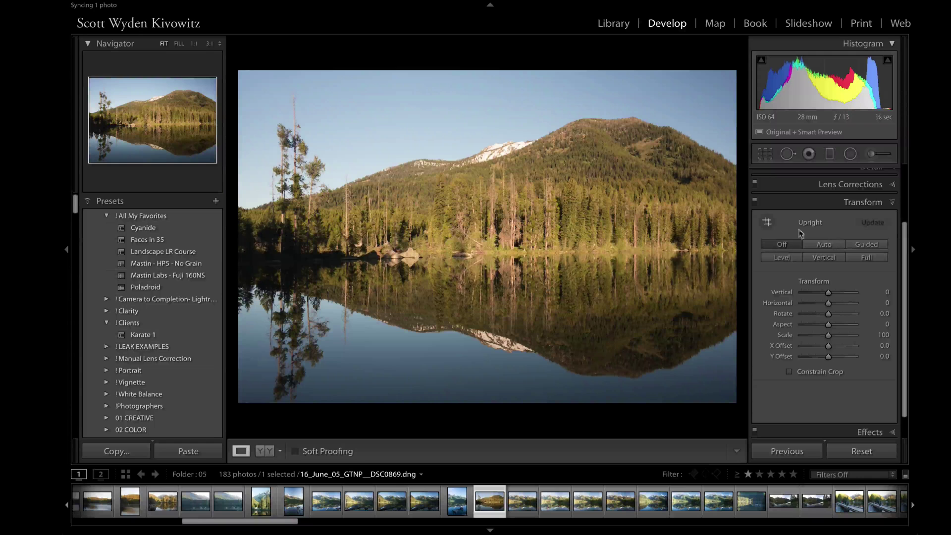
Set the photo's white balance to the Daylight preset in the Basic adjustments
drag(904, 247, 903, 220)
scroll(902, 220, up, 2)
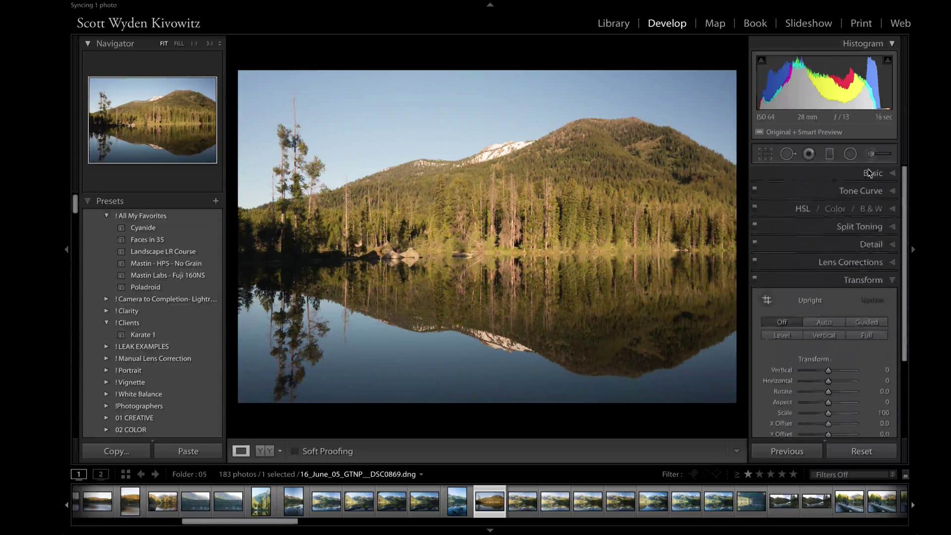
click(869, 177)
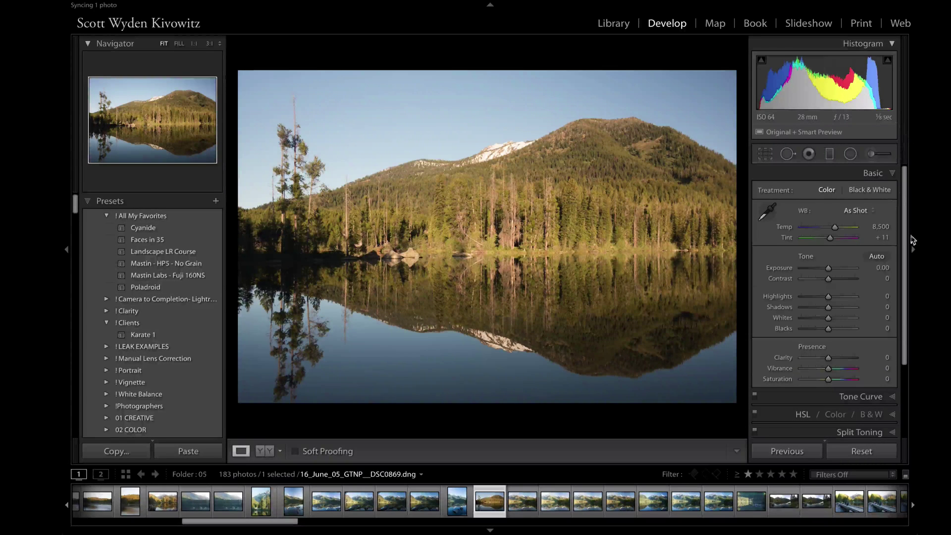
click(856, 210)
click(854, 224)
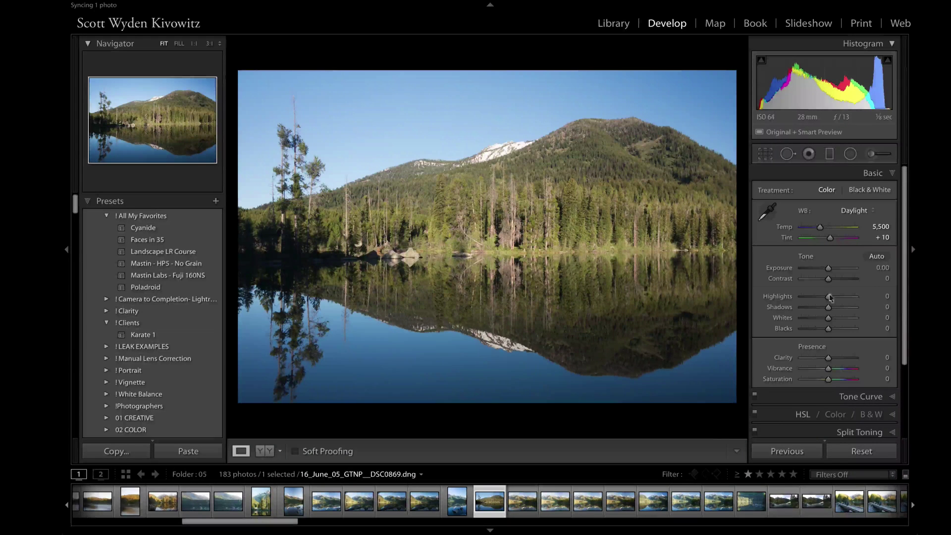
Send a copy with Lightroom adjustments to ON1 Photo 10 as a 16-bit ProPhoto RGB PSD at resolution 300
right_click(446, 204)
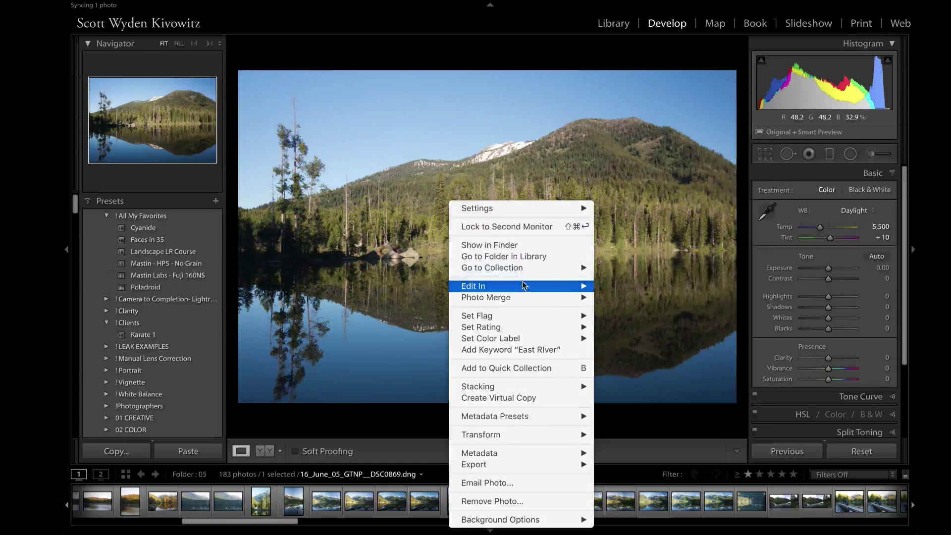
mouse_move(525, 286)
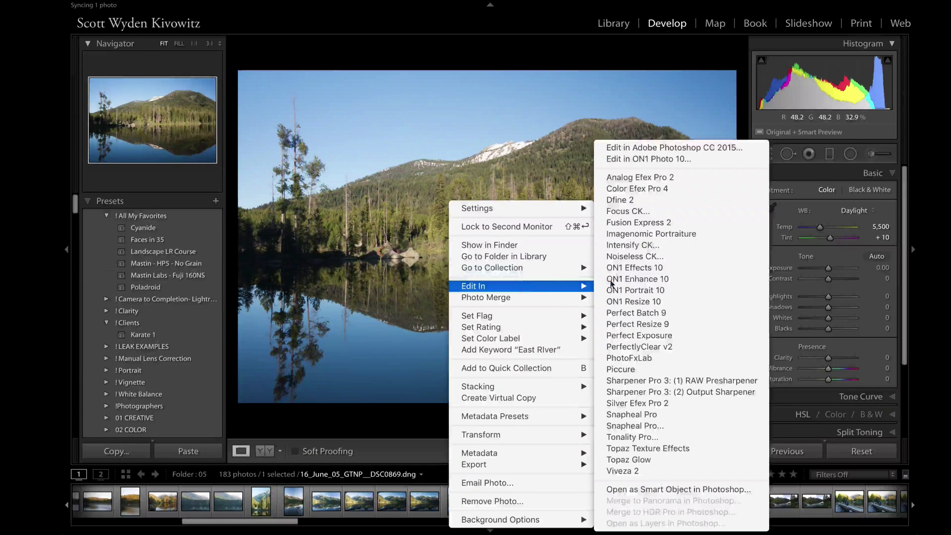
click(632, 161)
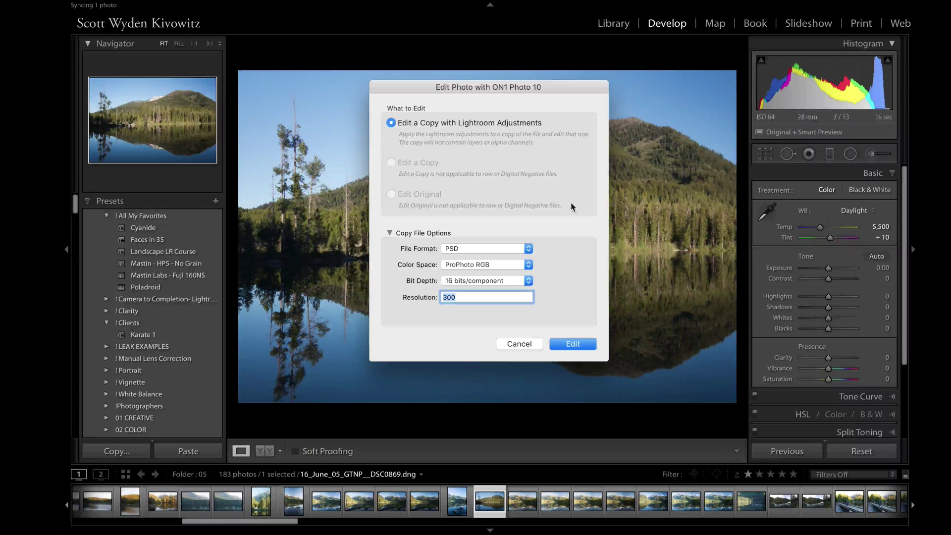
click(565, 343)
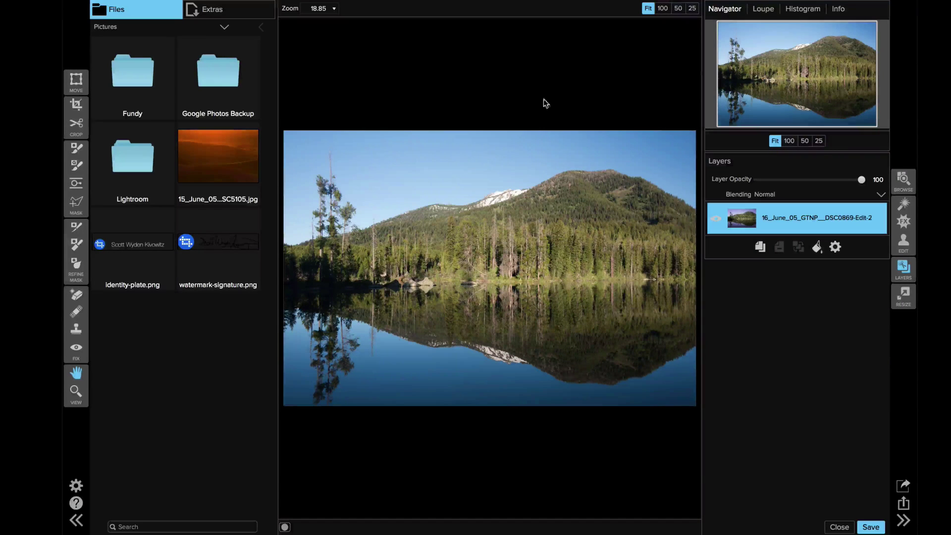
Apply the Dynamic Contrast filter with the Natural preset to the photo in the Effects module
click(906, 224)
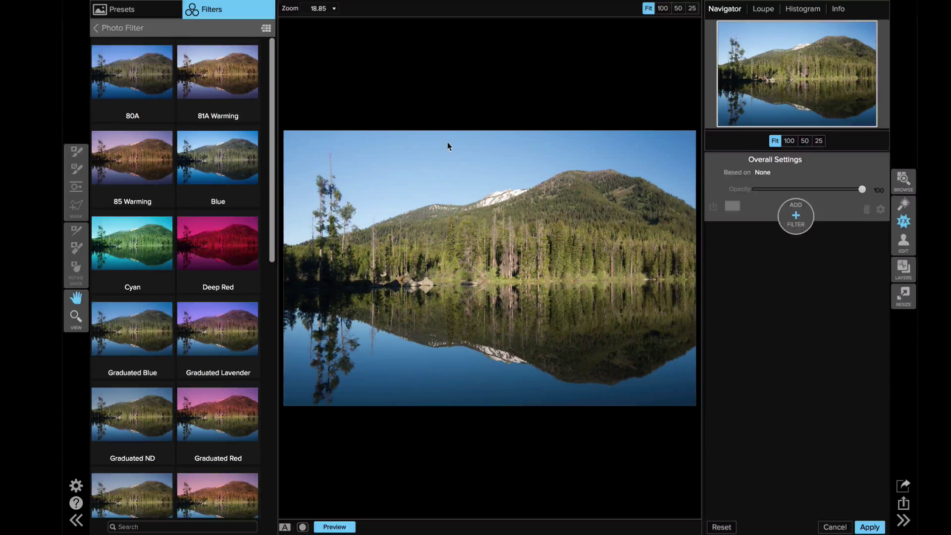
click(123, 29)
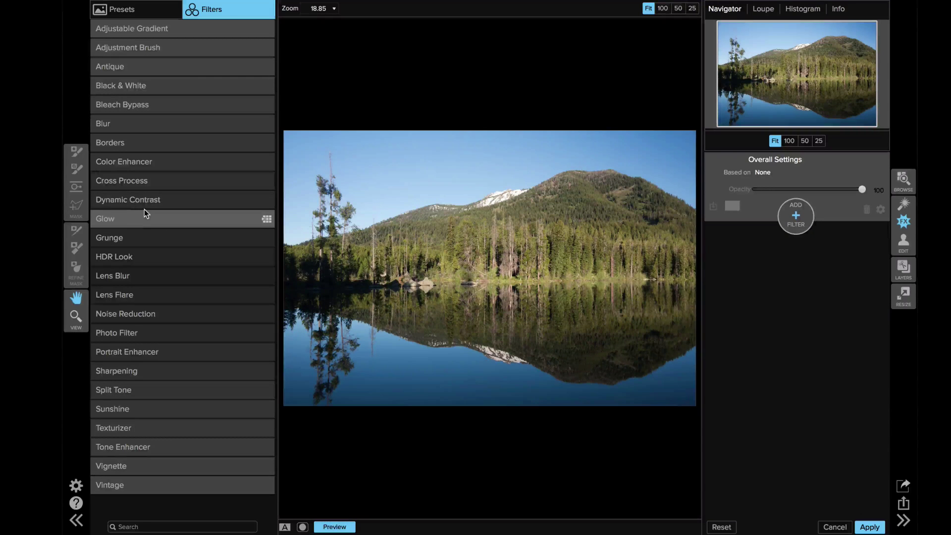
click(266, 200)
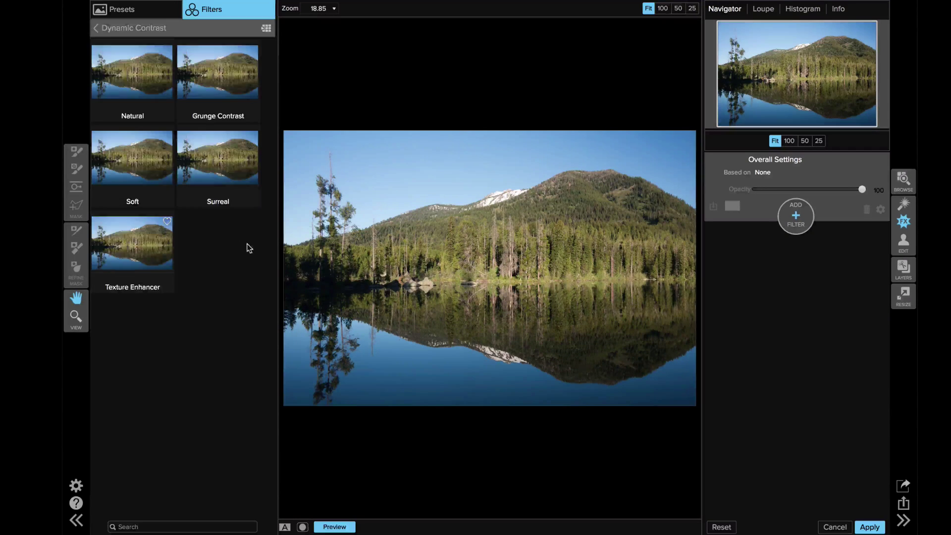
click(131, 89)
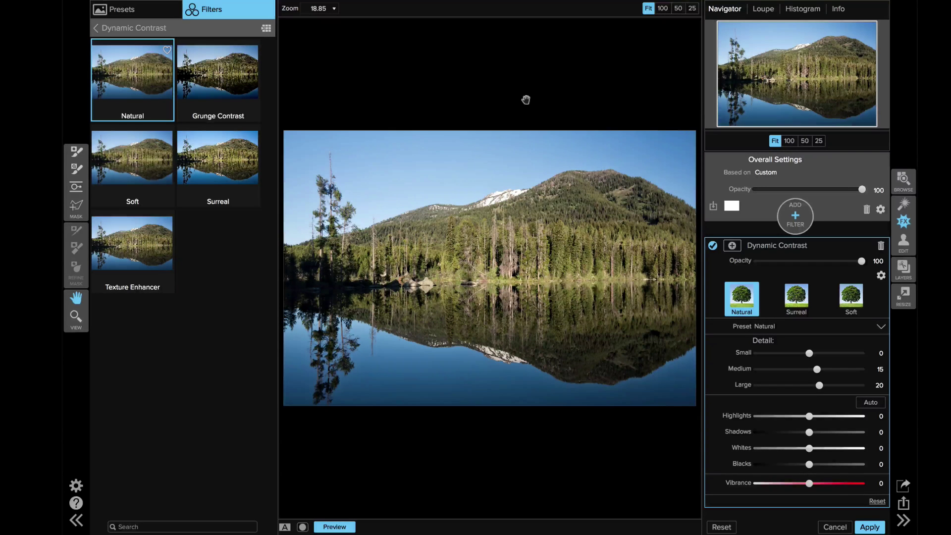
Compare the photo with and without the Dynamic Contrast filter by toggling the preview
key(ctrl+p)
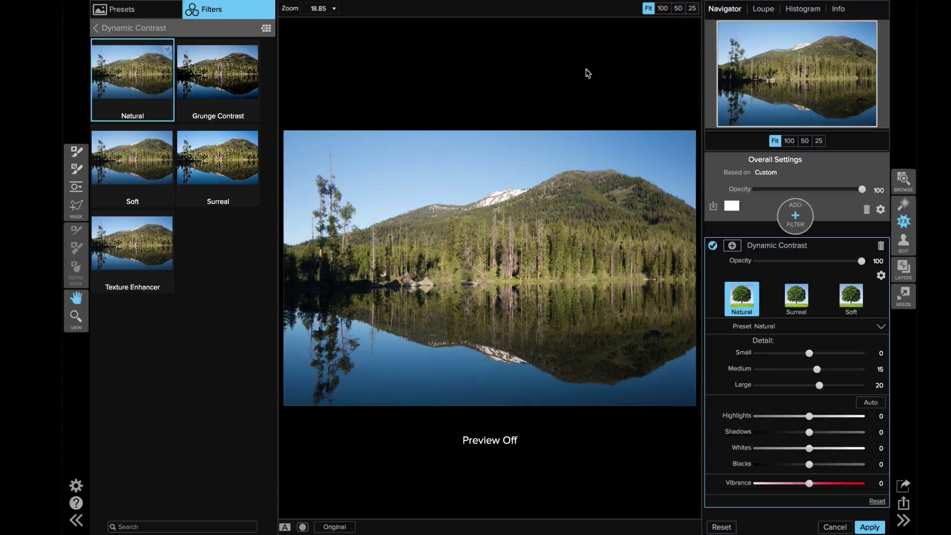
key(ctrl+p)
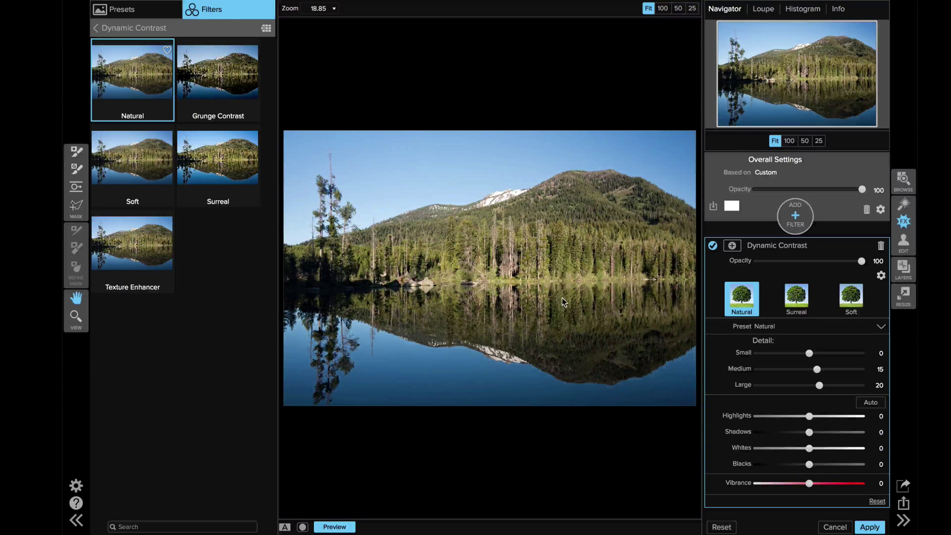
key(ctrl+p)
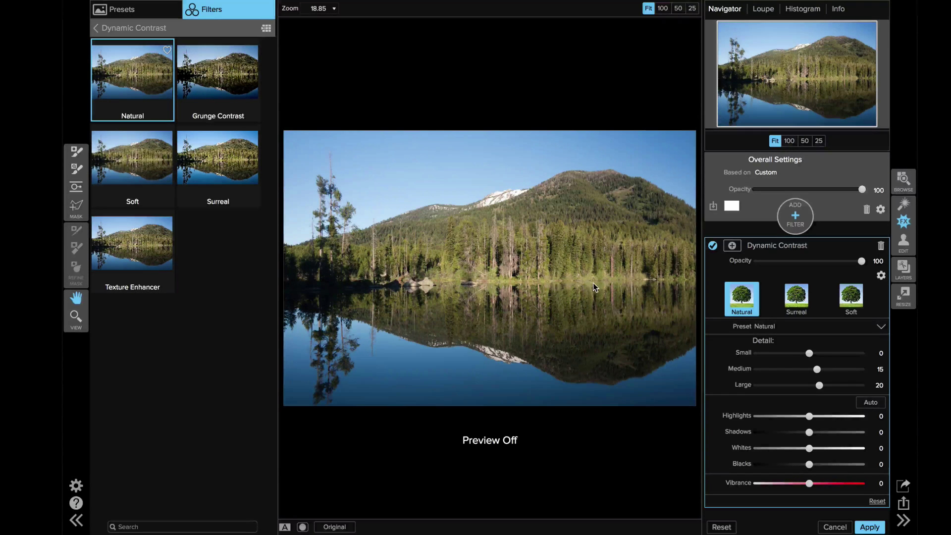
key(ctrl+p)
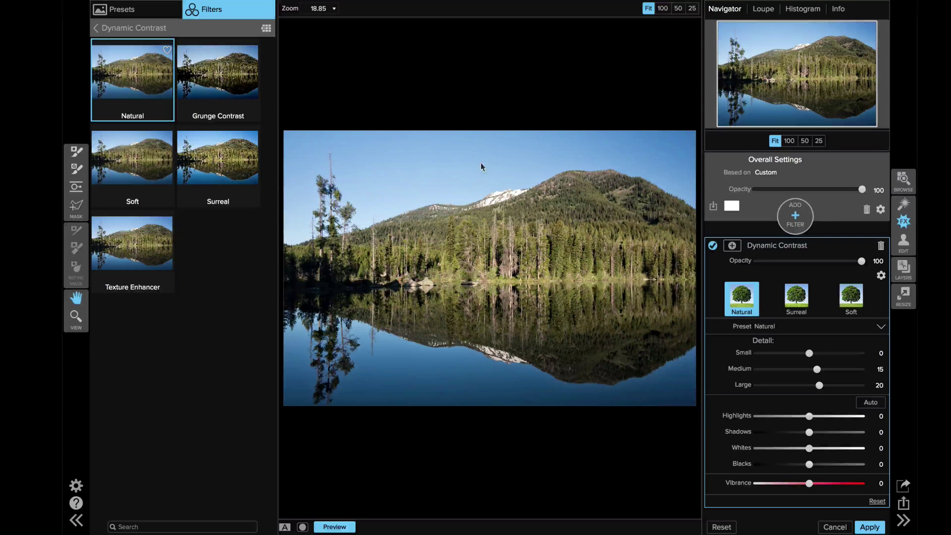
Mask the Dynamic Contrast filter out of the sky and its reflection in the water, using Paint Out mode at size 250
click(77, 170)
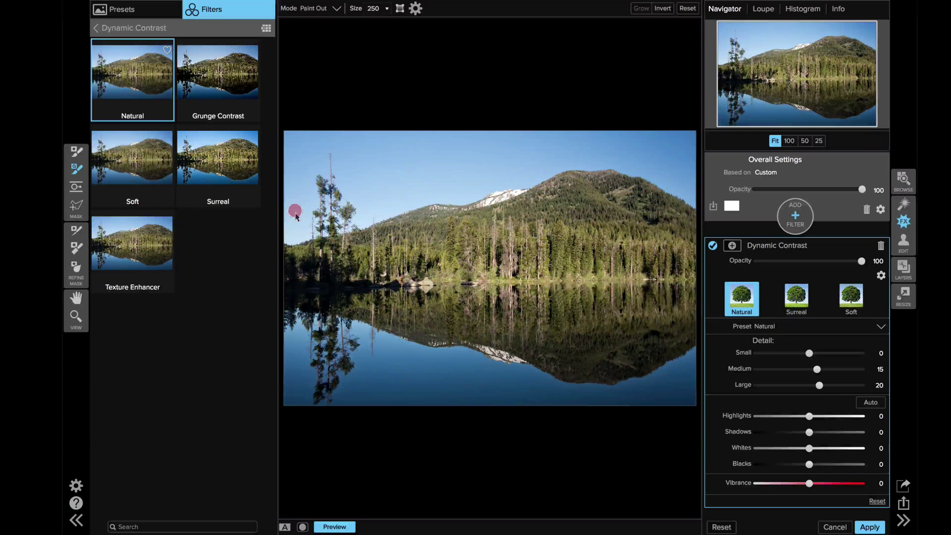
mouse_move(296, 213)
mouse_down()
mouse_move(326, 145)
mouse_move(347, 145)
mouse_move(372, 182)
mouse_move(401, 192)
mouse_move(518, 141)
mouse_move(640, 153)
mouse_move(692, 174)
mouse_up()
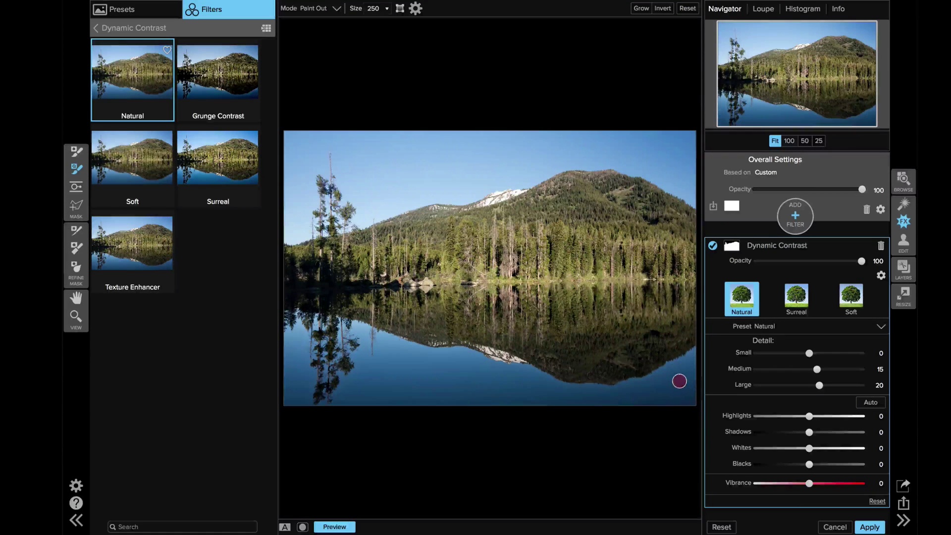
mouse_move(676, 391)
mouse_down()
mouse_move(532, 403)
mouse_move(407, 375)
mouse_move(331, 399)
mouse_up()
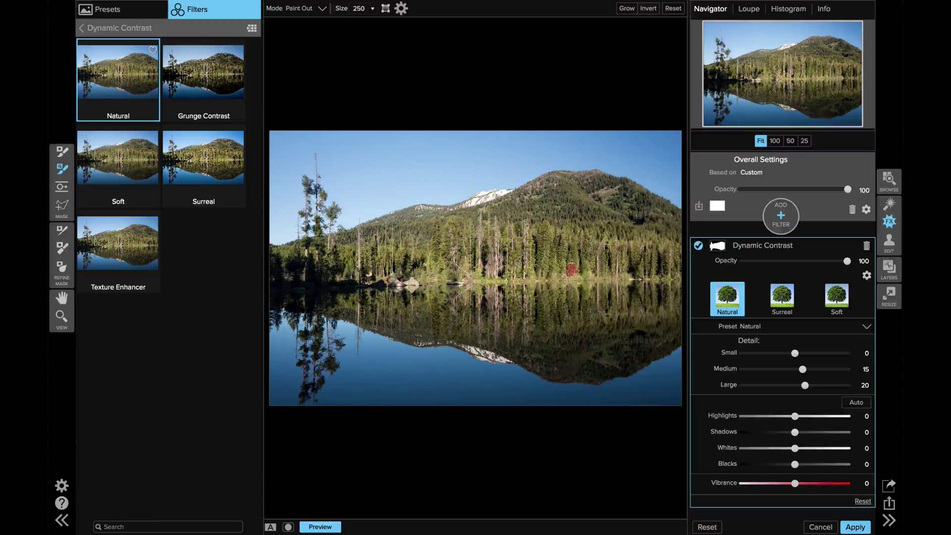
Show the Dynamic Contrast mask overlay and refine the mask edges along the mountain ridge and its reflection with a size 250 refine brush
click(718, 249)
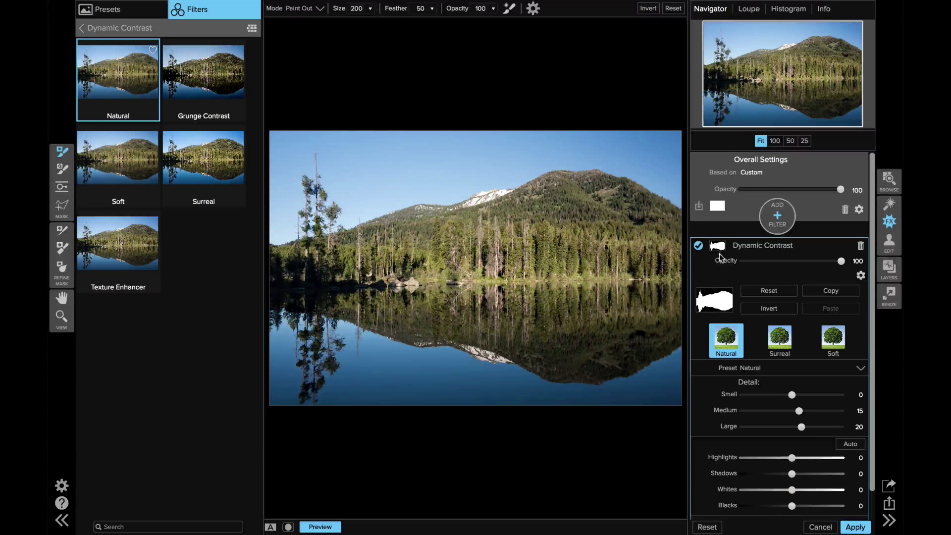
click(288, 527)
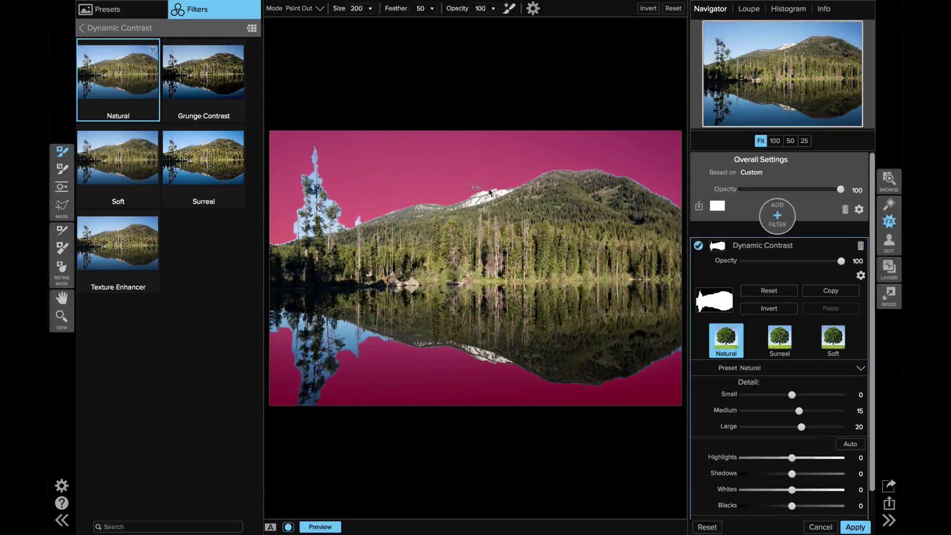
click(62, 230)
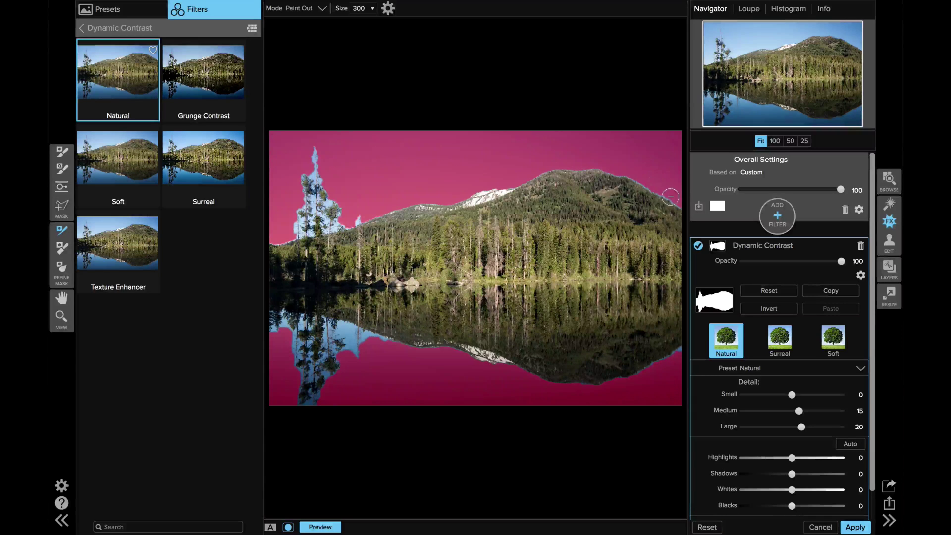
key(bracketleft)
key(bracketleft)
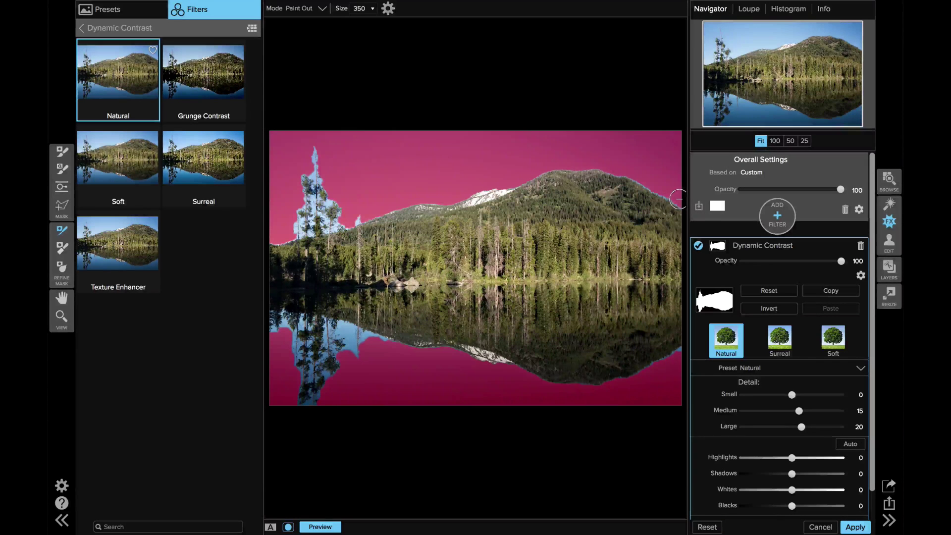
drag(677, 201, 639, 184)
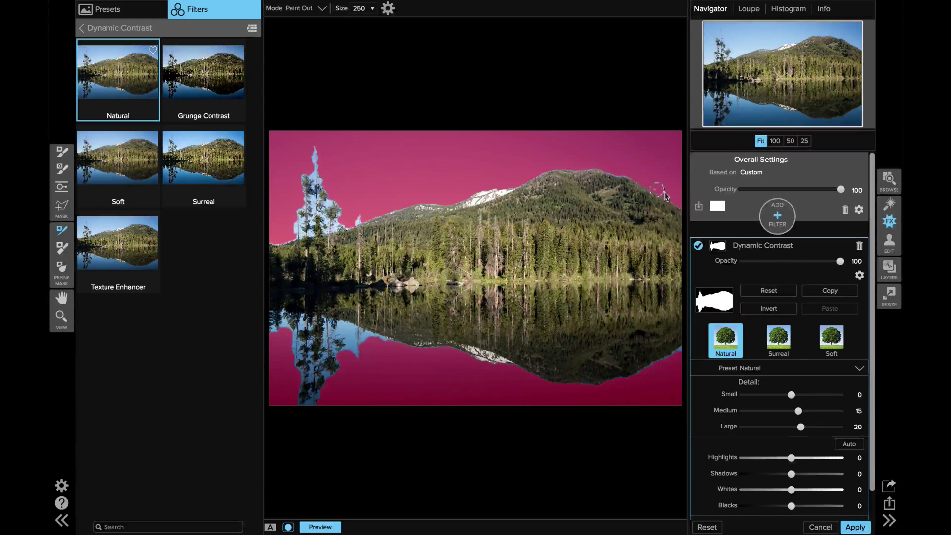
mouse_move(629, 177)
mouse_down()
mouse_move(548, 166)
mouse_move(513, 186)
mouse_up()
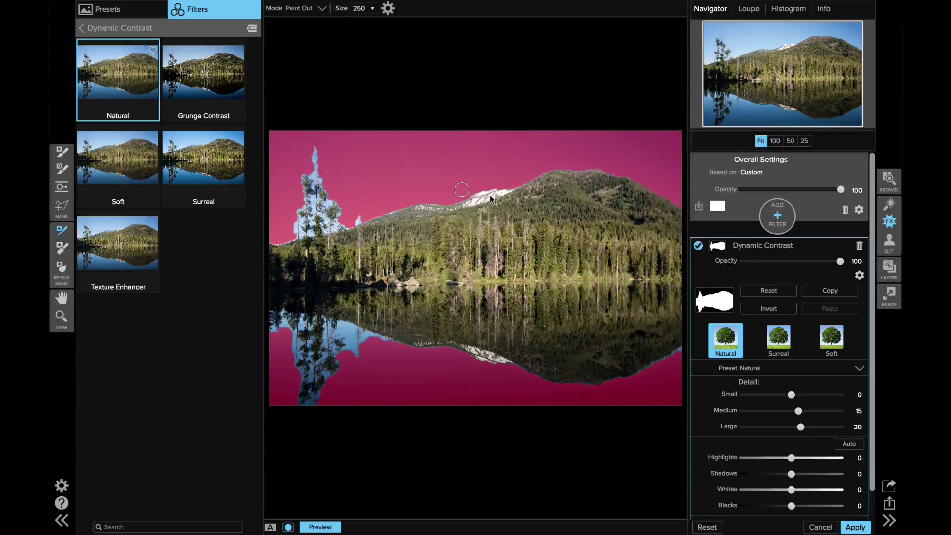
drag(468, 191, 340, 221)
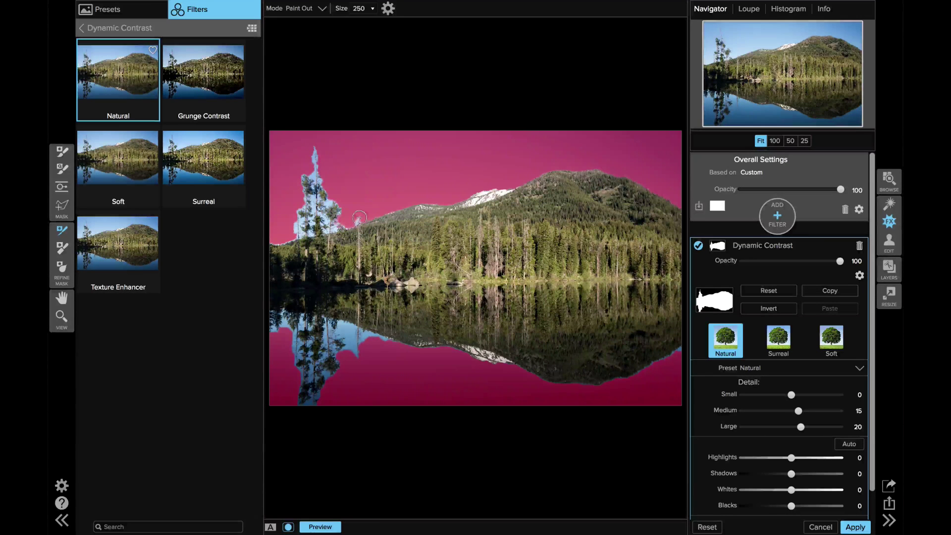
click(355, 219)
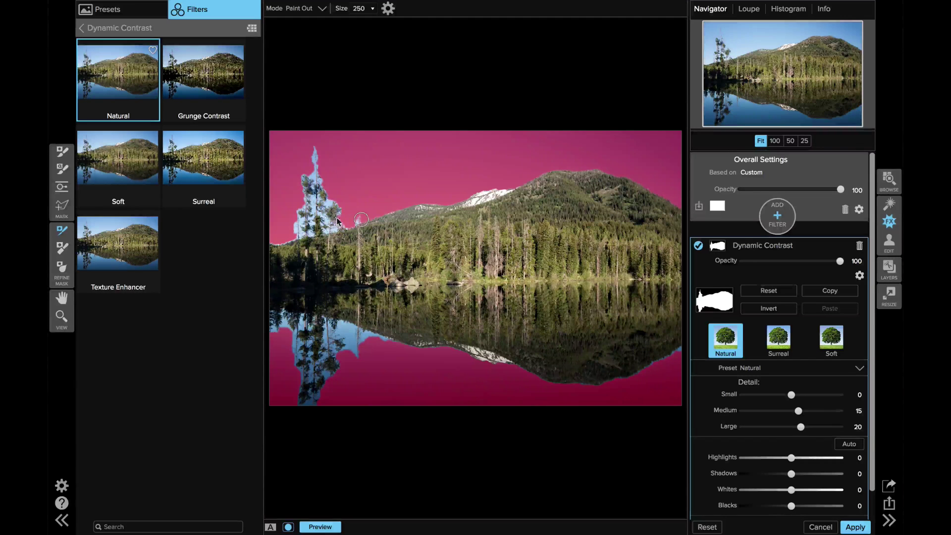
mouse_move(679, 352)
mouse_down()
mouse_move(606, 384)
mouse_move(568, 386)
mouse_move(505, 362)
mouse_move(364, 329)
mouse_up()
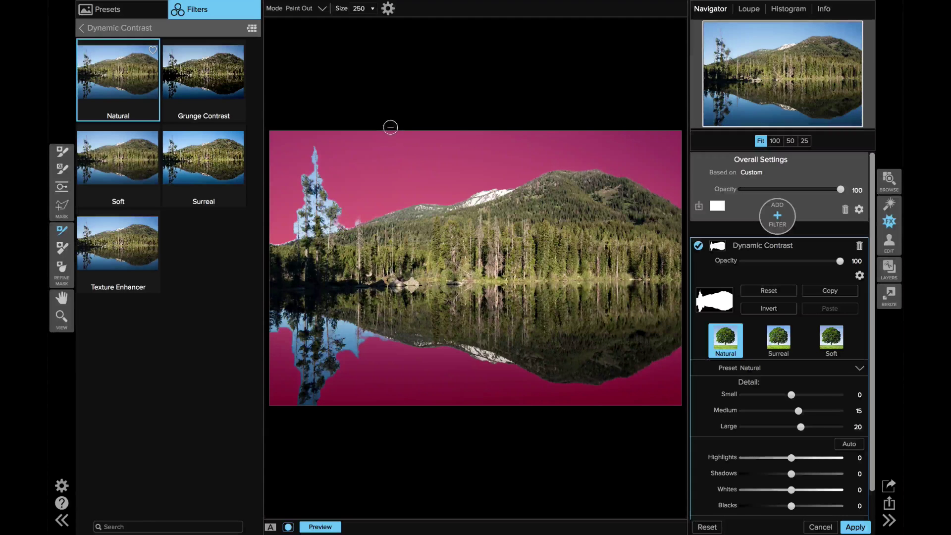
Paint the tall trees and their reflection out of the Dynamic Contrast mask at size 400, and refine the adjoining reflection edge at size 250
key(b)
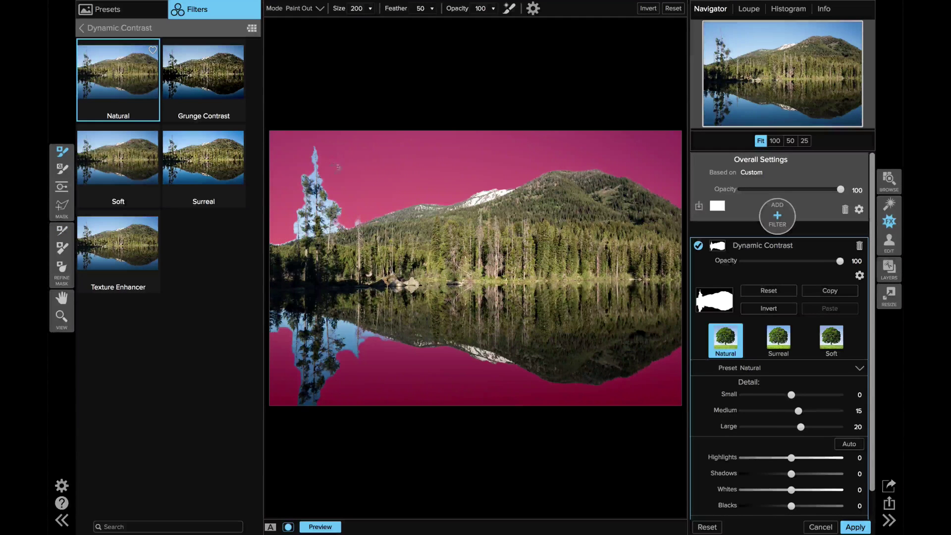
key(bracketright)
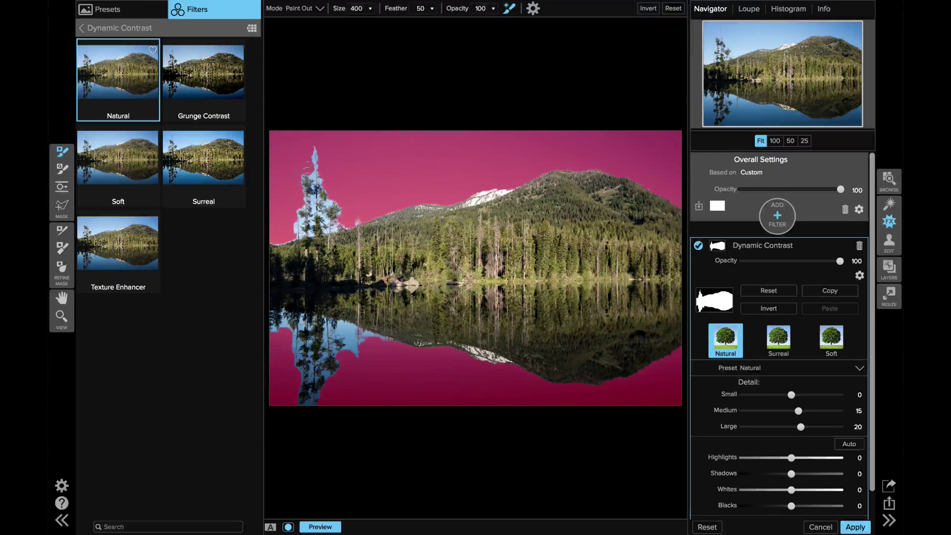
mouse_move(308, 169)
mouse_down()
mouse_move(307, 188)
mouse_move(316, 165)
mouse_move(319, 192)
mouse_move(340, 218)
mouse_move(361, 215)
mouse_move(306, 222)
mouse_move(313, 196)
mouse_up()
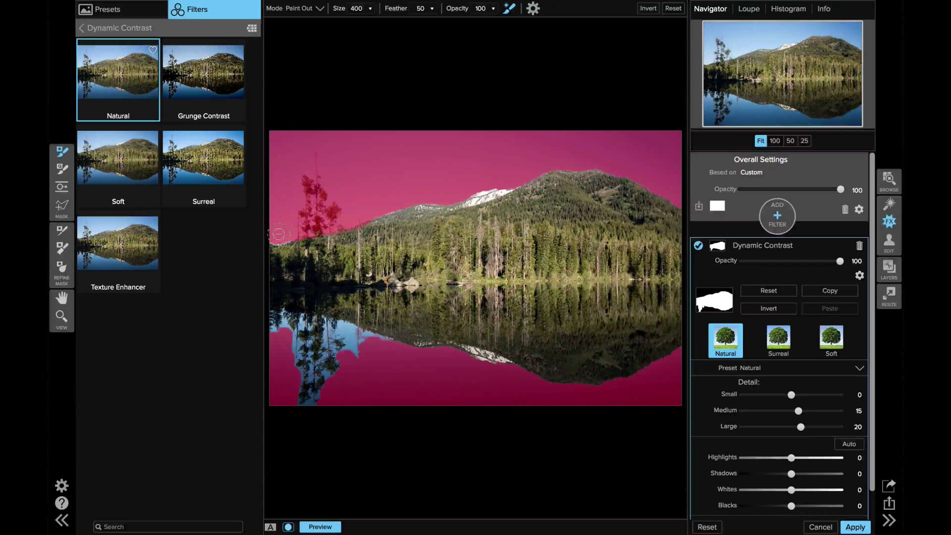
mouse_move(374, 346)
mouse_down()
mouse_move(272, 324)
mouse_move(311, 321)
mouse_move(402, 352)
mouse_move(343, 358)
mouse_move(291, 343)
mouse_move(366, 353)
mouse_move(296, 351)
mouse_move(344, 365)
mouse_move(284, 366)
mouse_move(324, 381)
mouse_move(308, 399)
mouse_up()
mouse_move(334, 337)
mouse_down()
mouse_move(328, 343)
mouse_move(346, 346)
mouse_up()
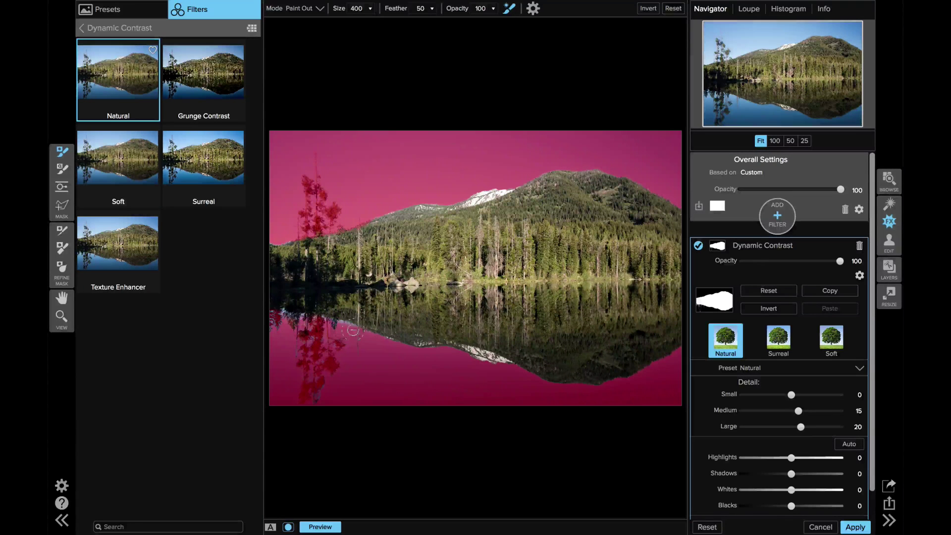
click(64, 236)
drag(357, 331, 265, 314)
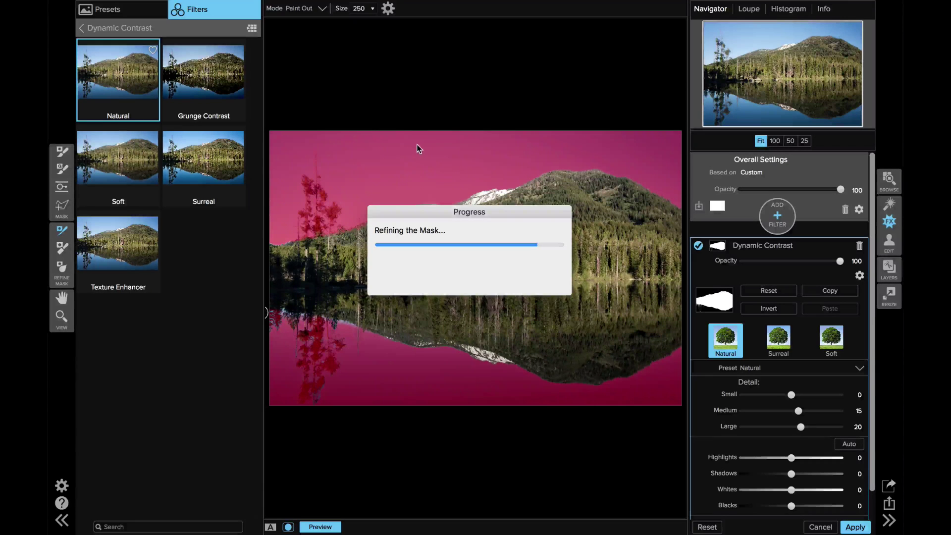
Hide the mask overlay and compare the photo with and without the masked Dynamic Contrast effect
click(290, 526)
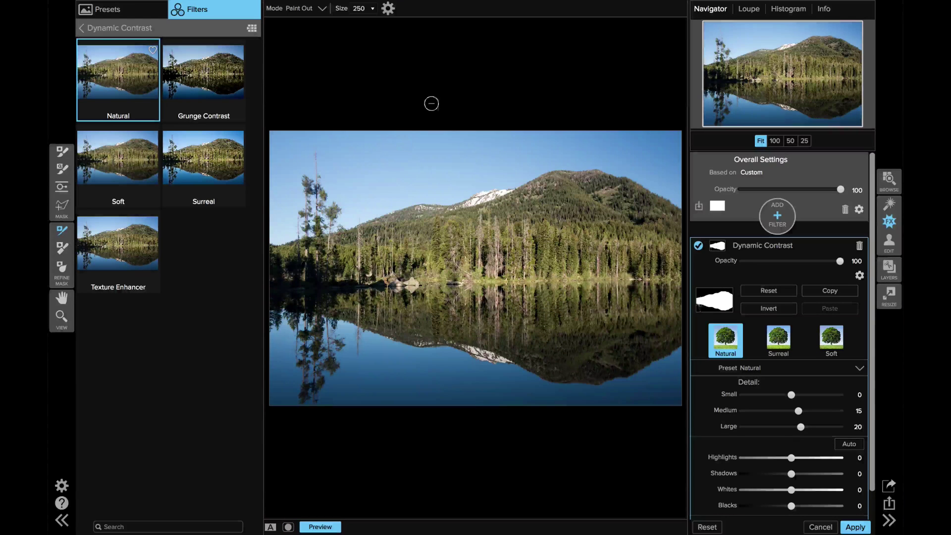
key(ctrl+p)
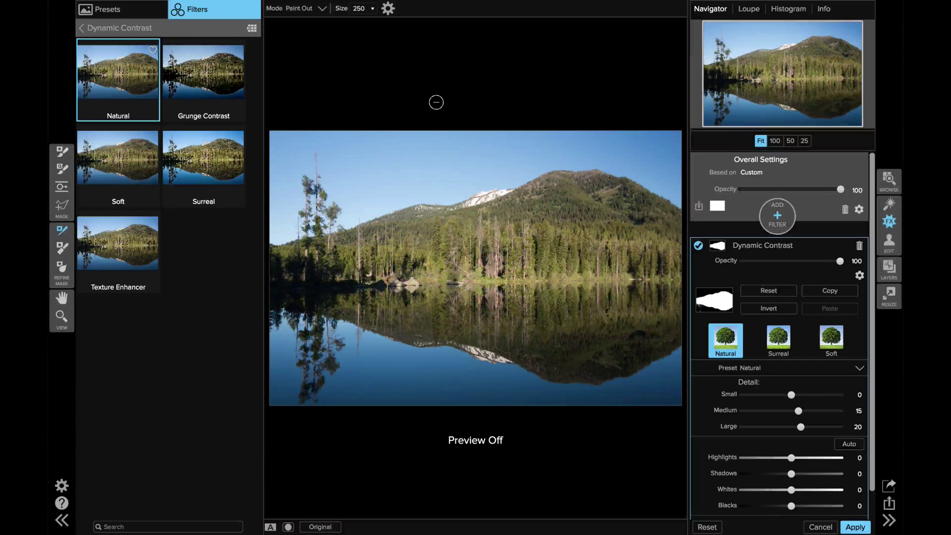
key(ctrl+p)
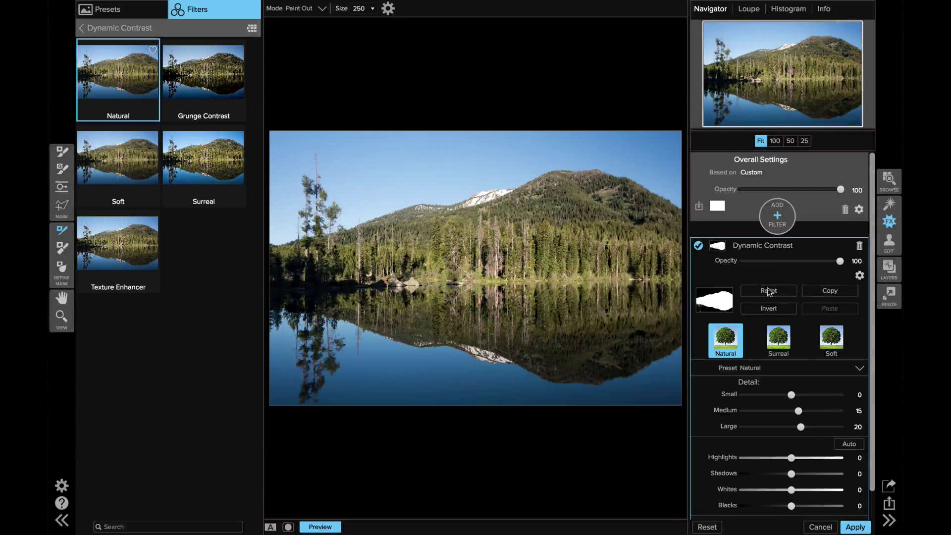
Copy the Dynamic Contrast mask and add a Color Enhancer filter with the Green Enhancer preset
click(820, 293)
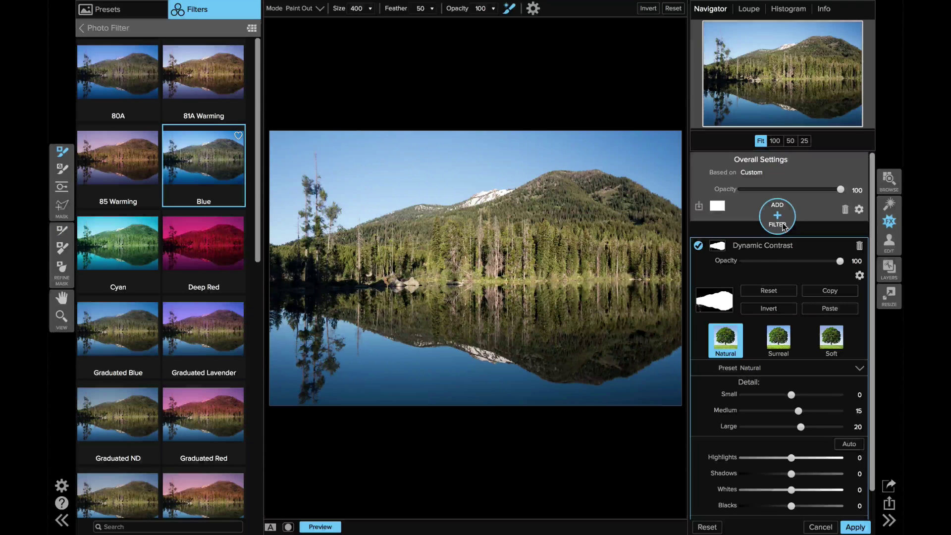
click(834, 293)
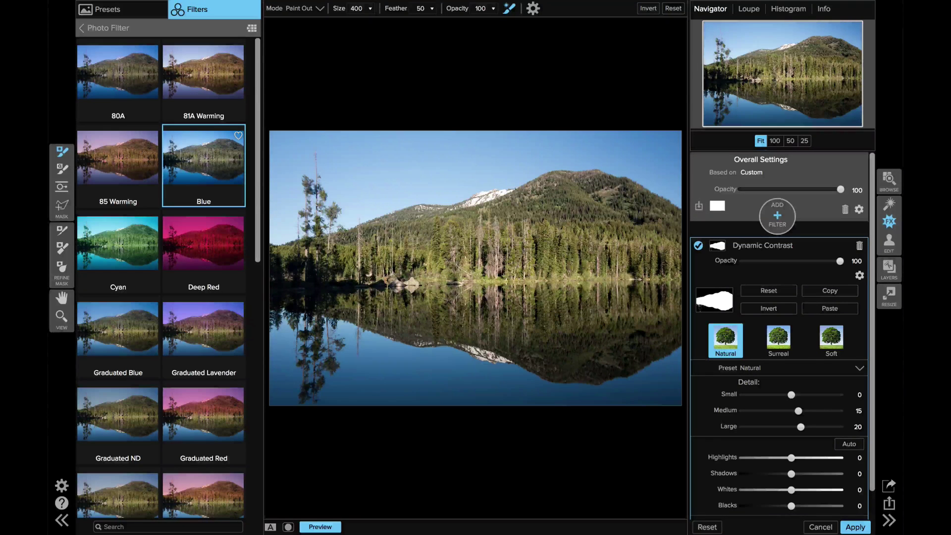
click(779, 214)
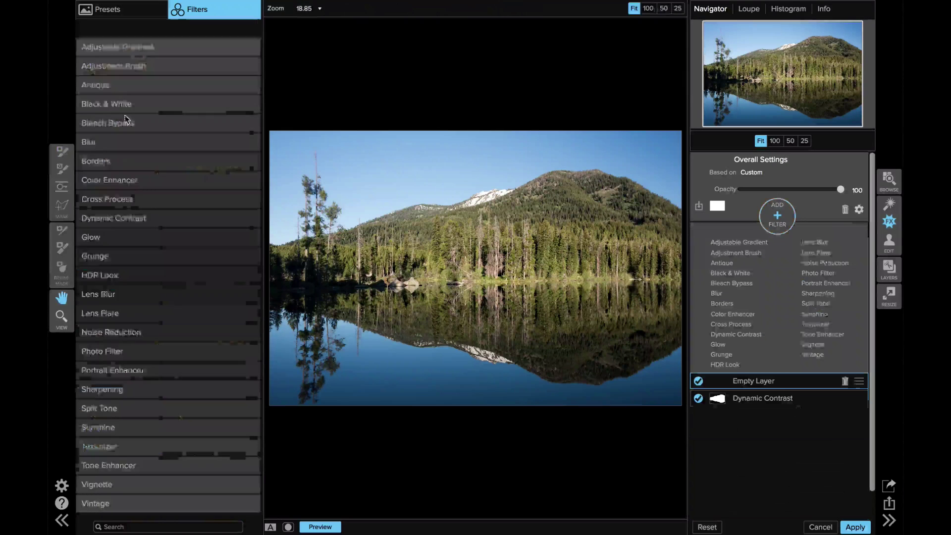
click(109, 28)
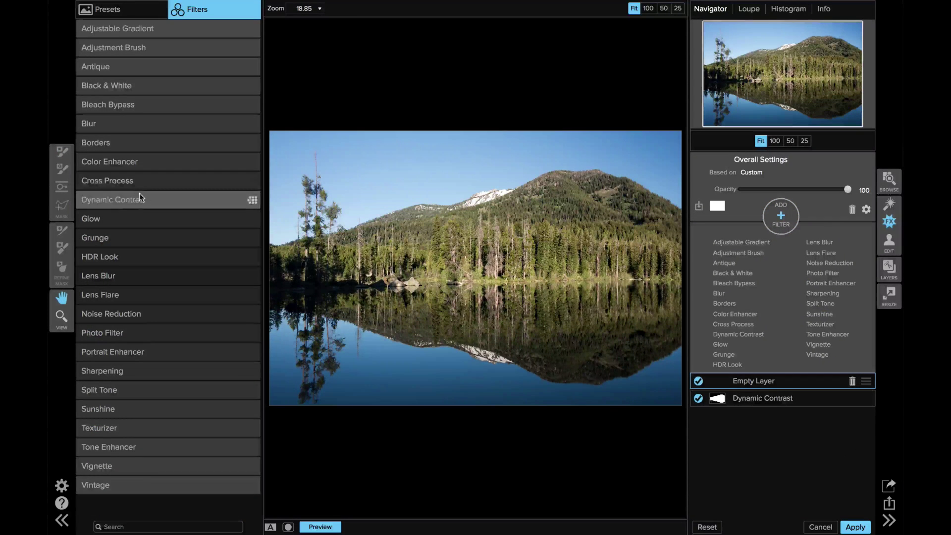
click(124, 163)
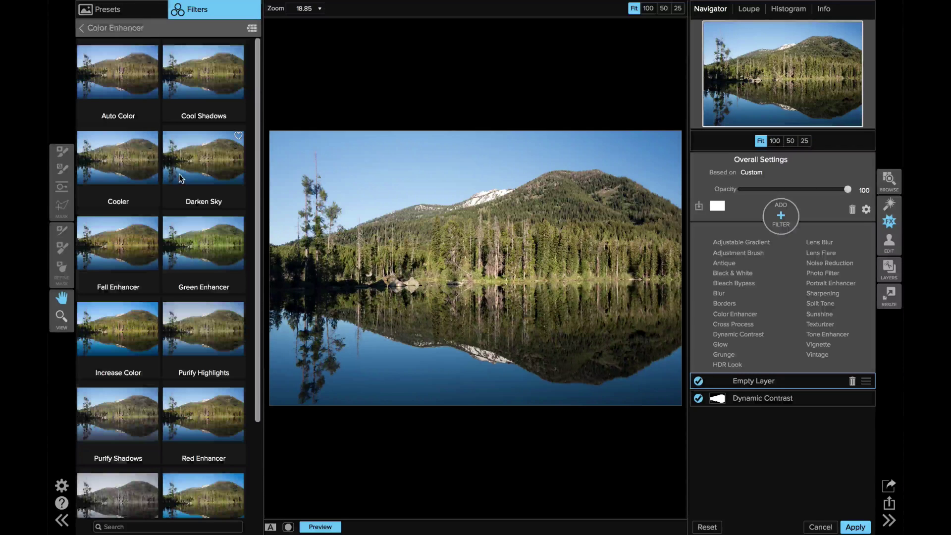
click(203, 251)
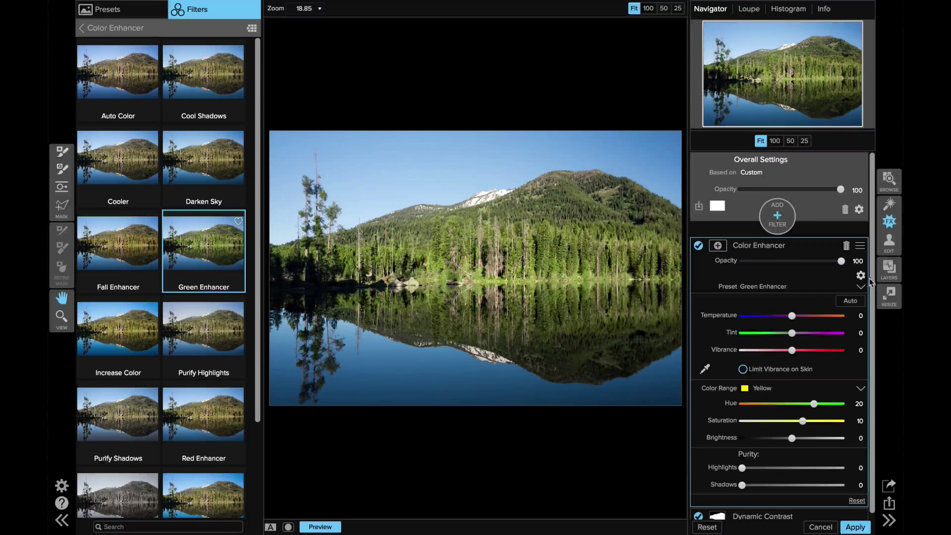
Paste the copied mask onto the Color Enhancer filter
scroll(870, 283, down, 1)
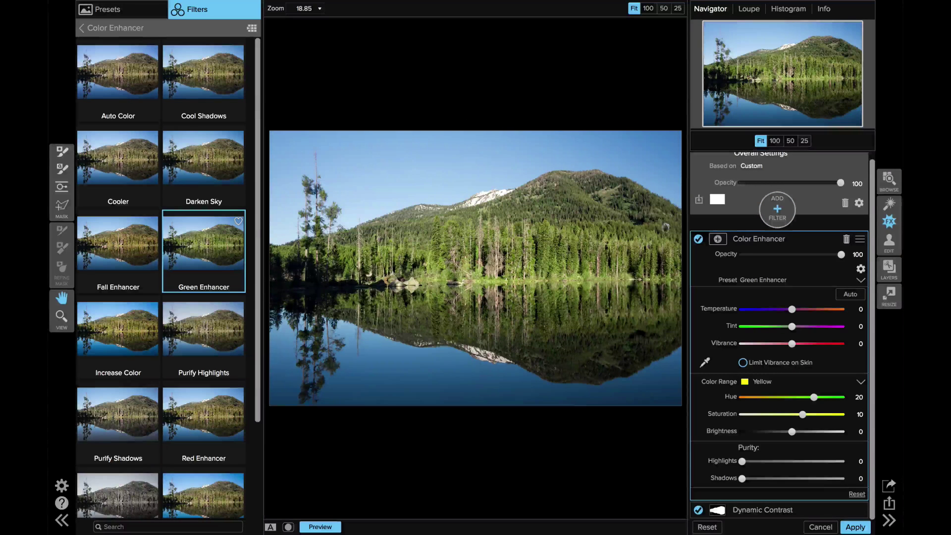
mouse_move(280, 2)
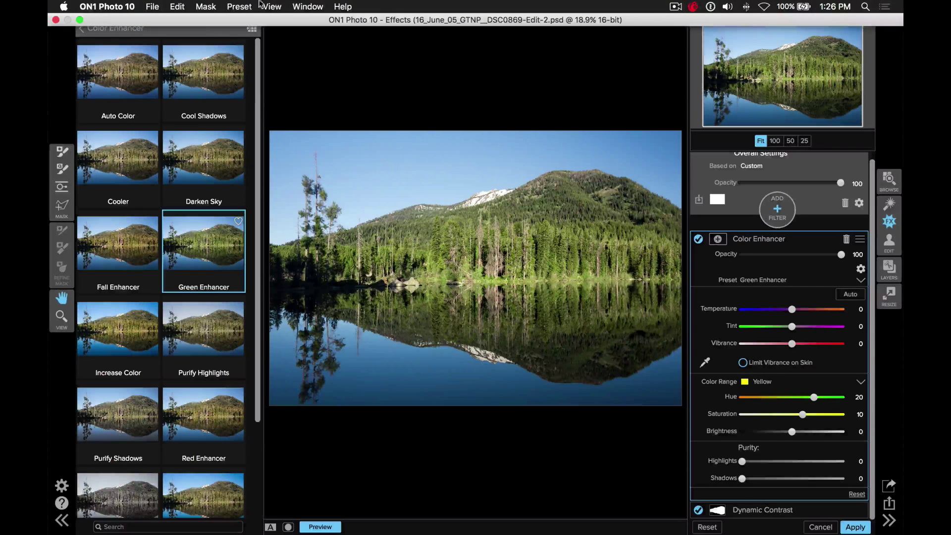
click(240, 6)
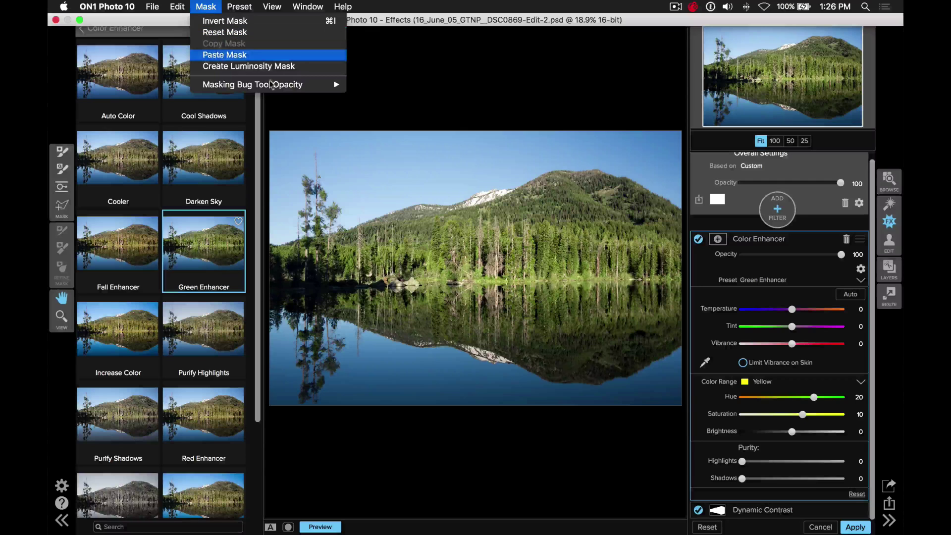
click(221, 56)
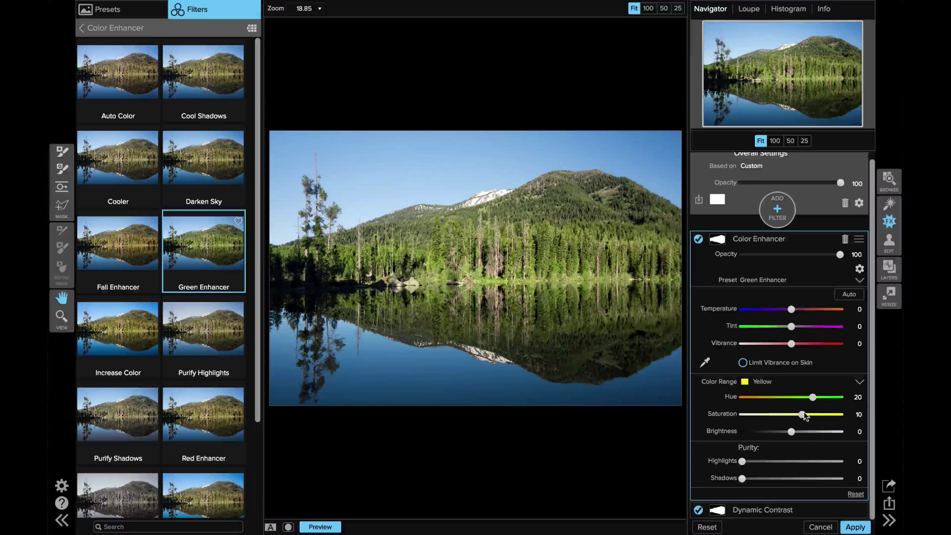
Set the Color Enhancer's yellow saturation to 5 and compare the photo with the preview off and on
drag(803, 416, 797, 416)
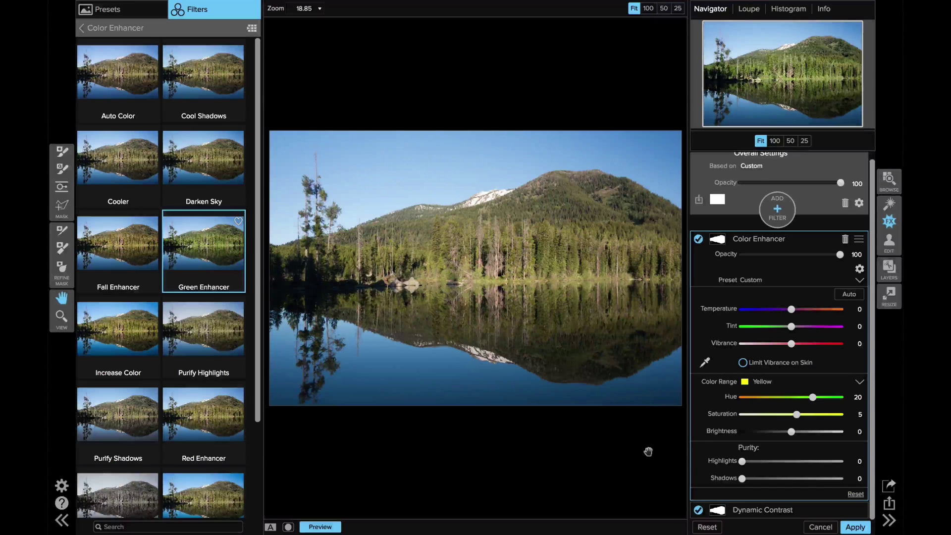
key(ctrl+p)
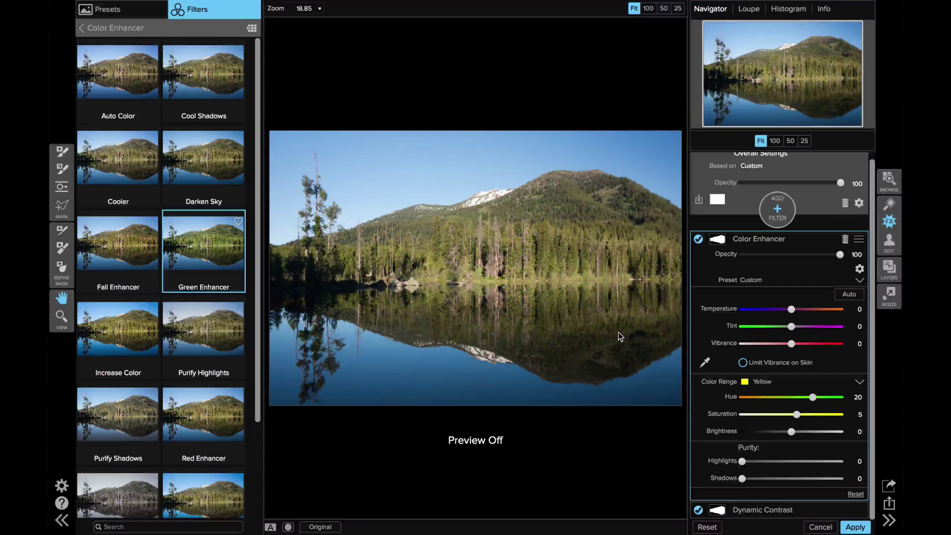
key(ctrl+p)
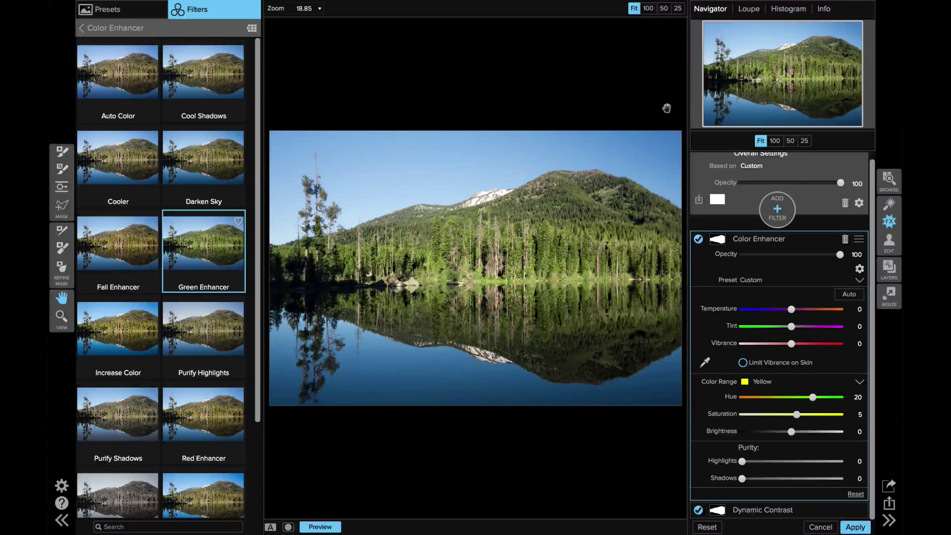
Add a Photo Filter with the Blue preset above the Color Enhancer
click(774, 218)
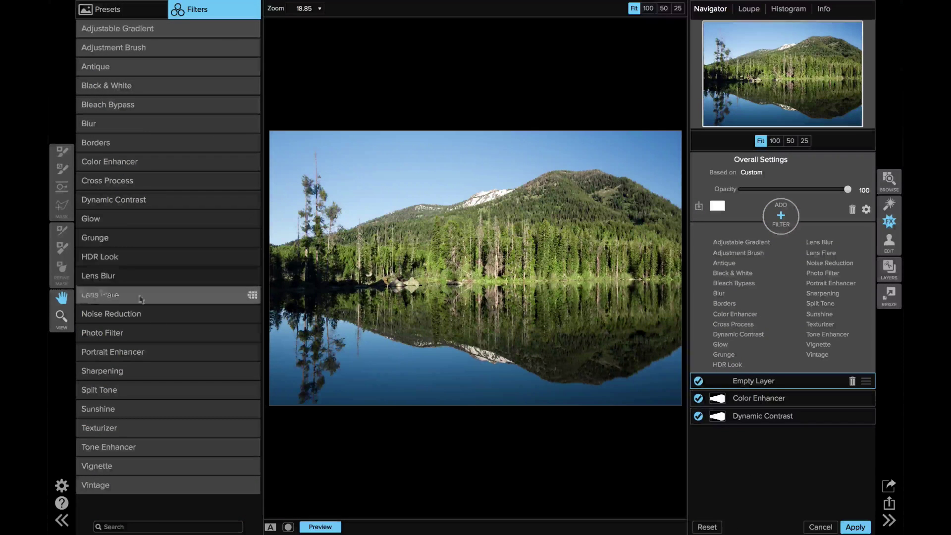
click(141, 333)
click(208, 165)
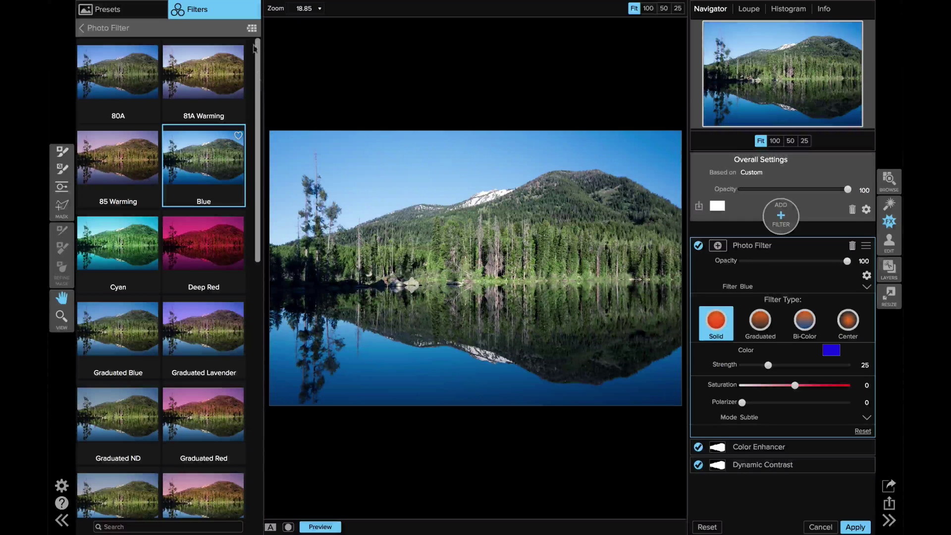
Paste the copied mask onto the Photo Filter and open its mask options
click(206, 6)
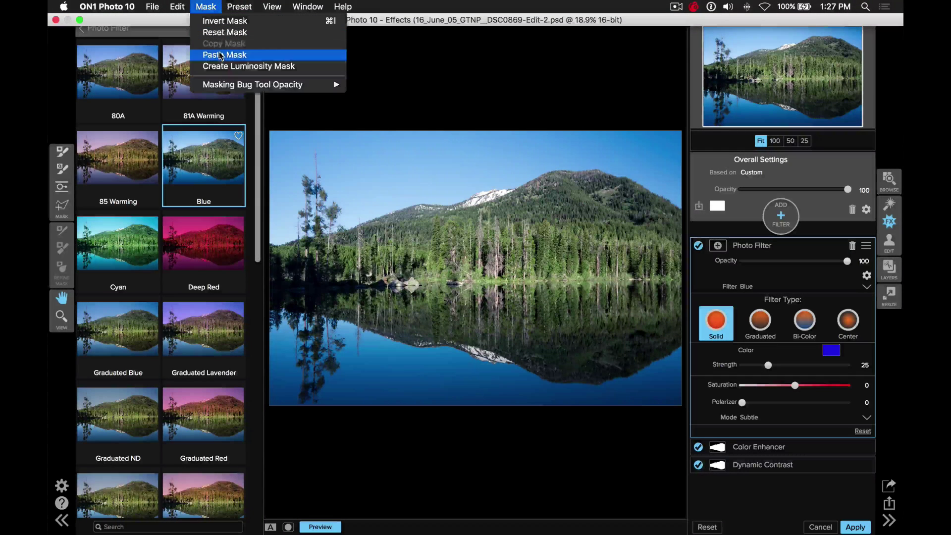
click(660, 43)
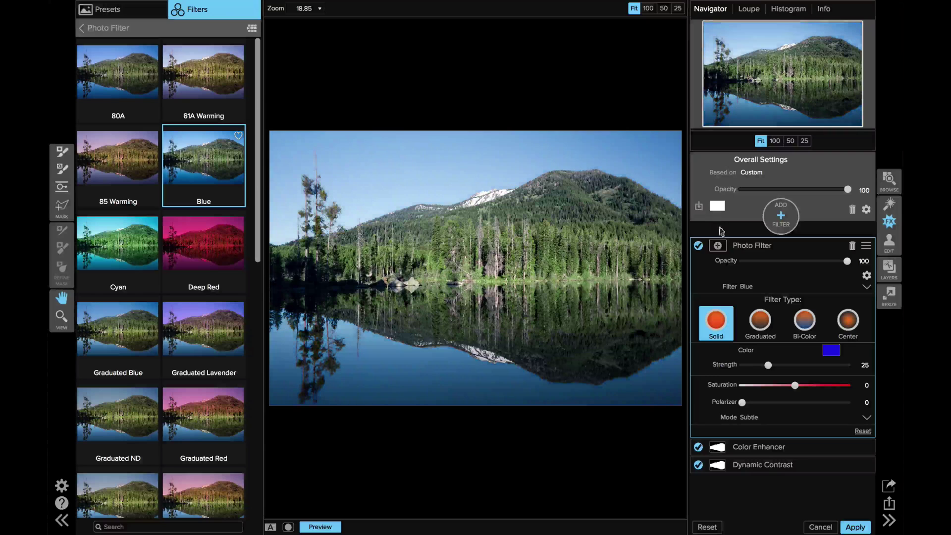
click(721, 251)
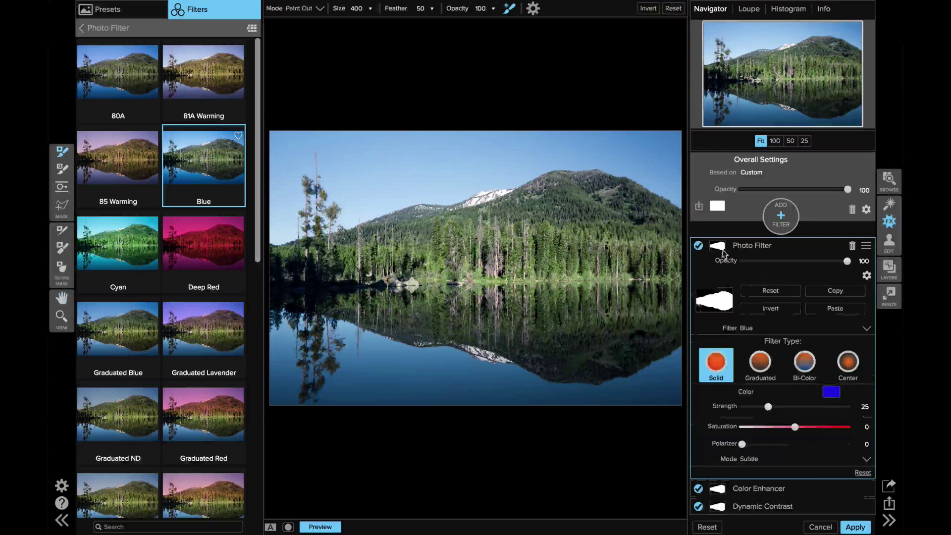
Invert the Photo Filter's mask and compare the photo with the filter, and with the whole preview, off and on
click(769, 308)
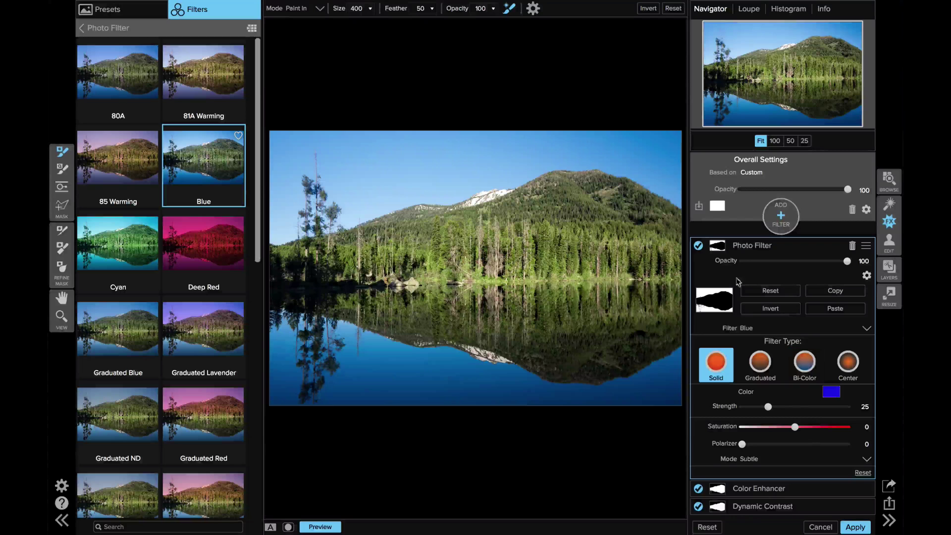
click(700, 247)
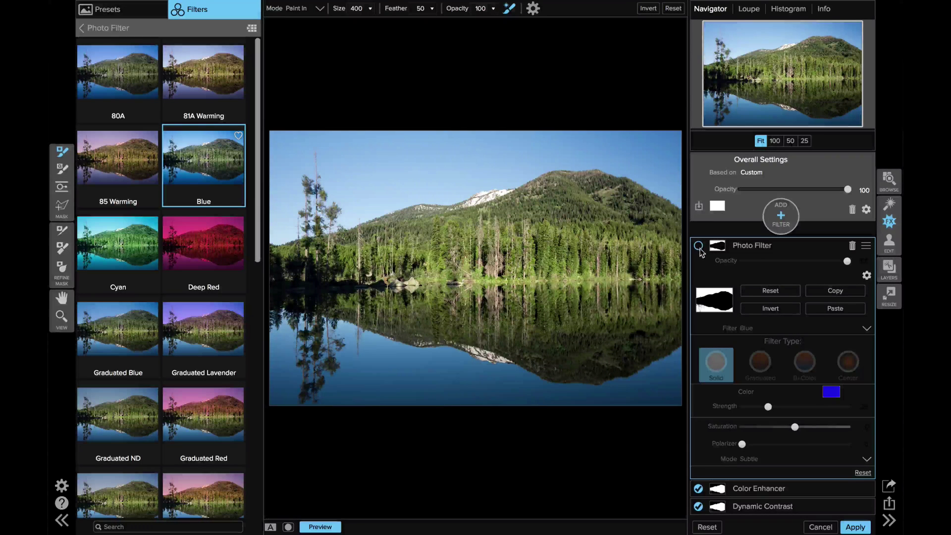
click(698, 246)
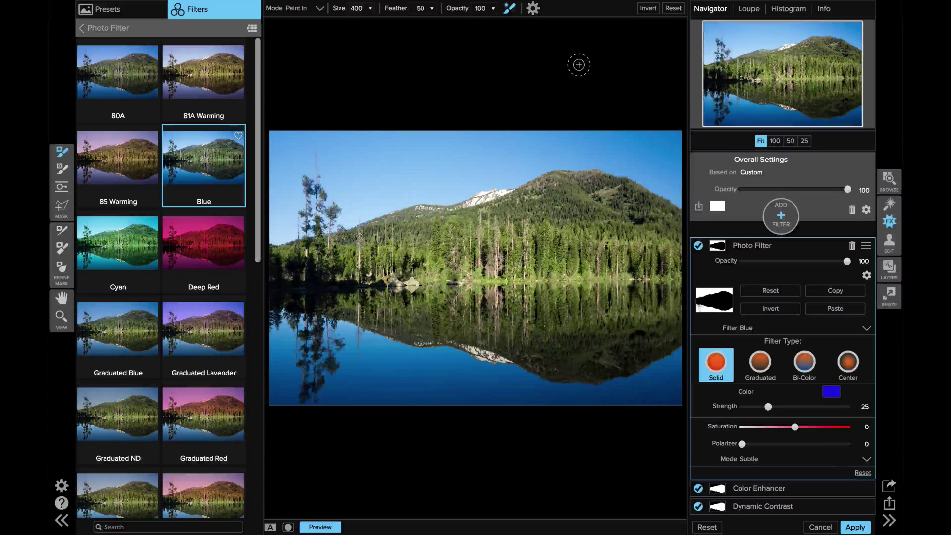
key(ctrl+p)
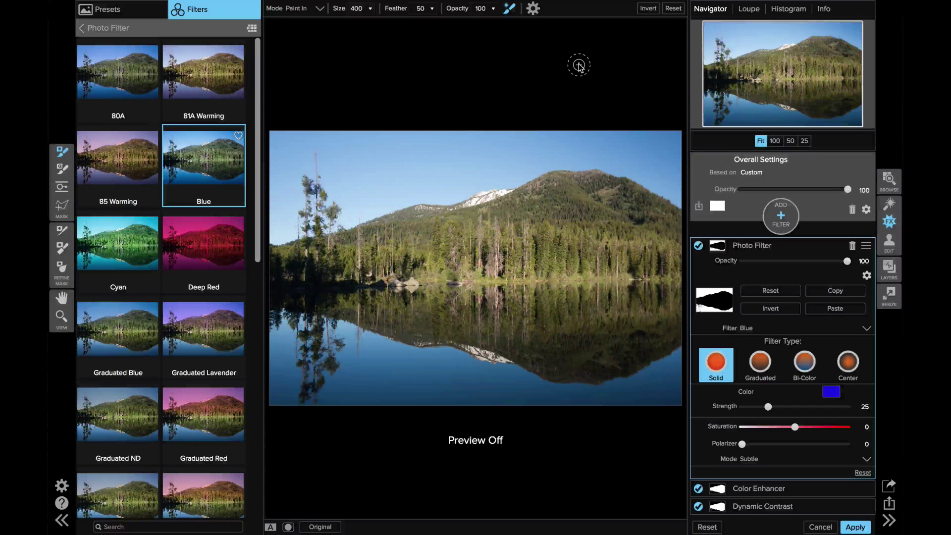
key(ctrl+p)
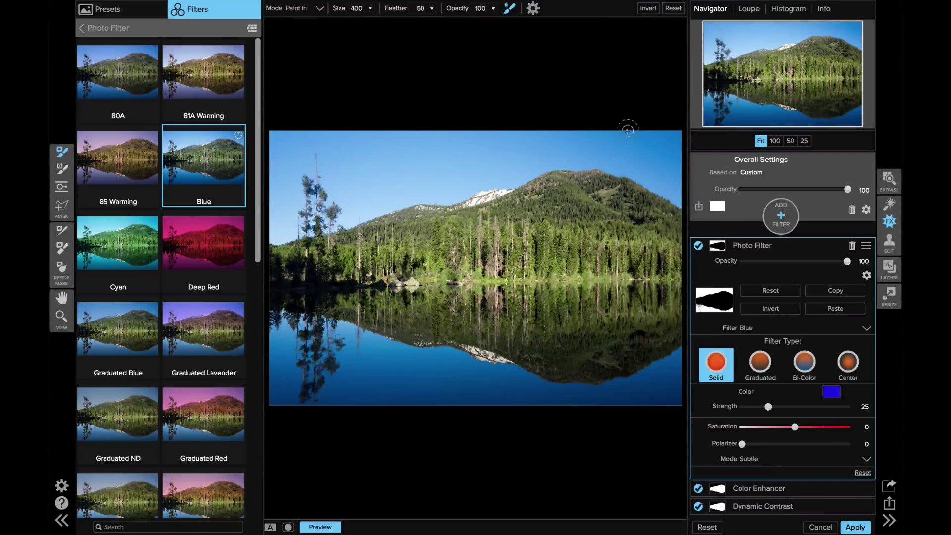
Start saving the current filter stack as a new preset named Taggart Lake
mouse_move(307, 2)
click(239, 6)
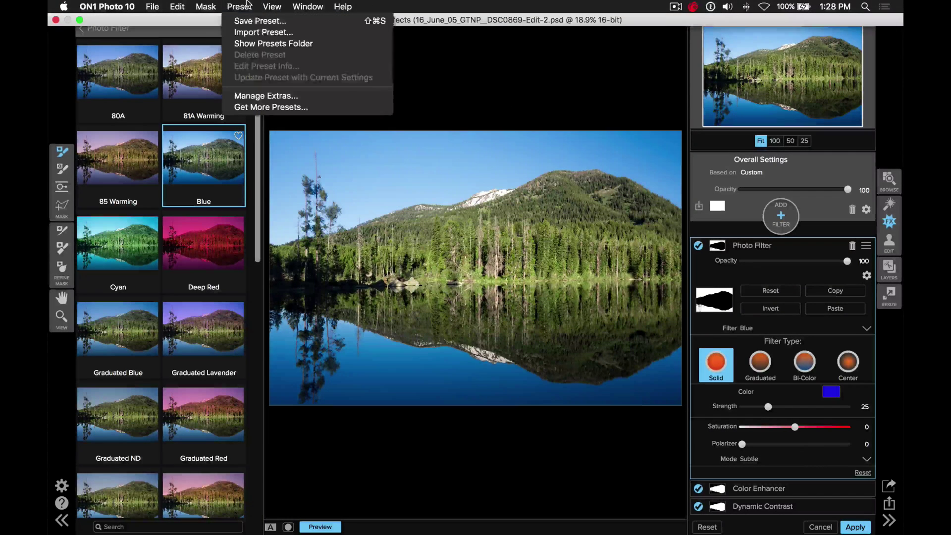
click(261, 21)
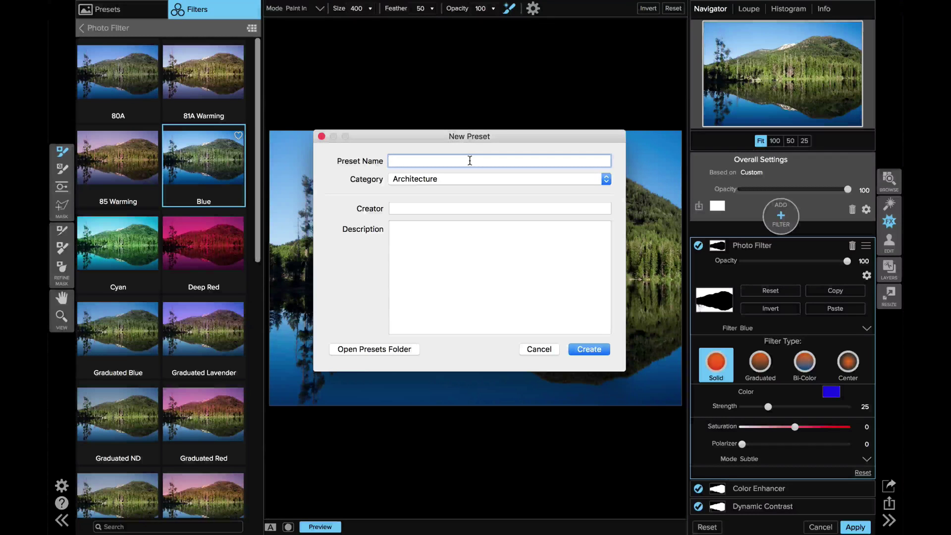
text(Tahoe)
key(BackSpace)
key(BackSpace)
key(BackSpace)
text(fgar)
text(t's )
text(L)
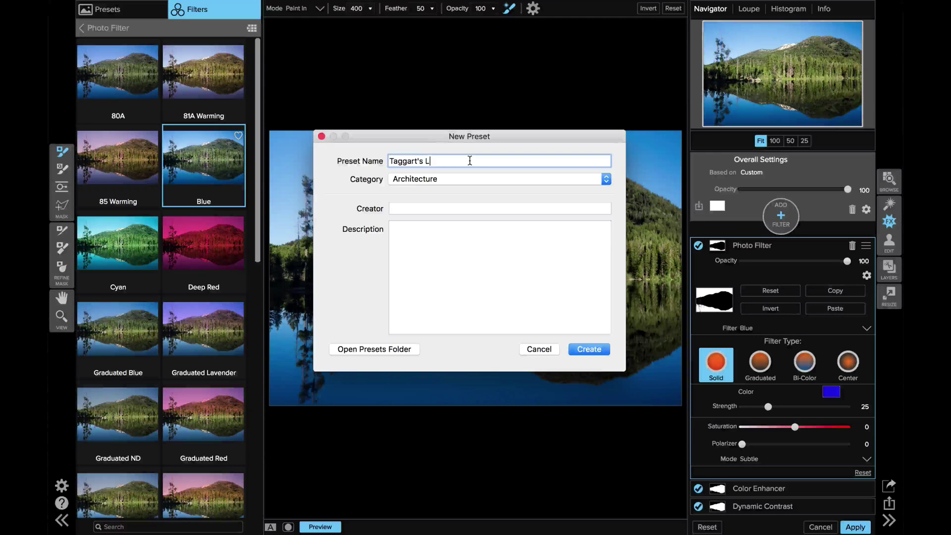
key(Left)
key(Left)
key(Left)
key(Left)
key(BackSpace)
key(BackSpace)
key(BackSpace)
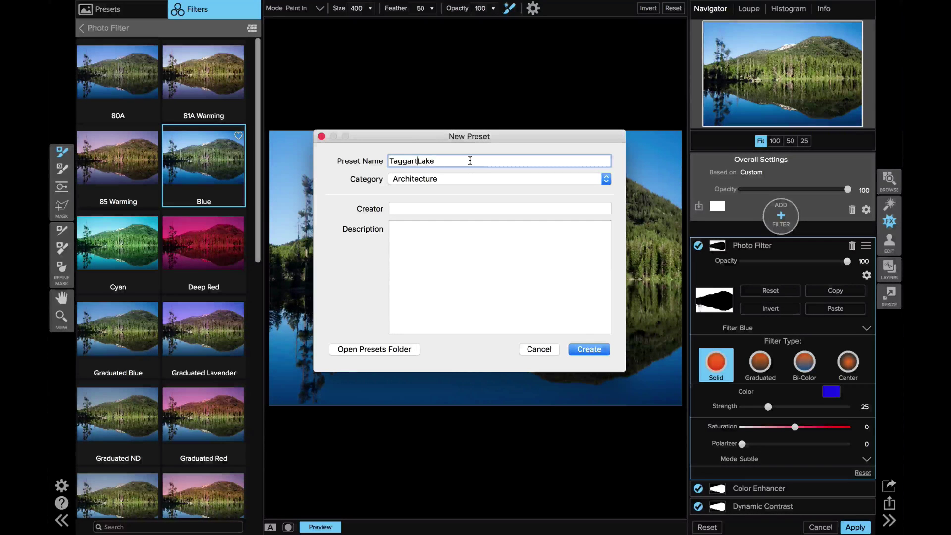
Put the preset in the ON1 Inspiration category, enter the creator's full name and create it
click(513, 178)
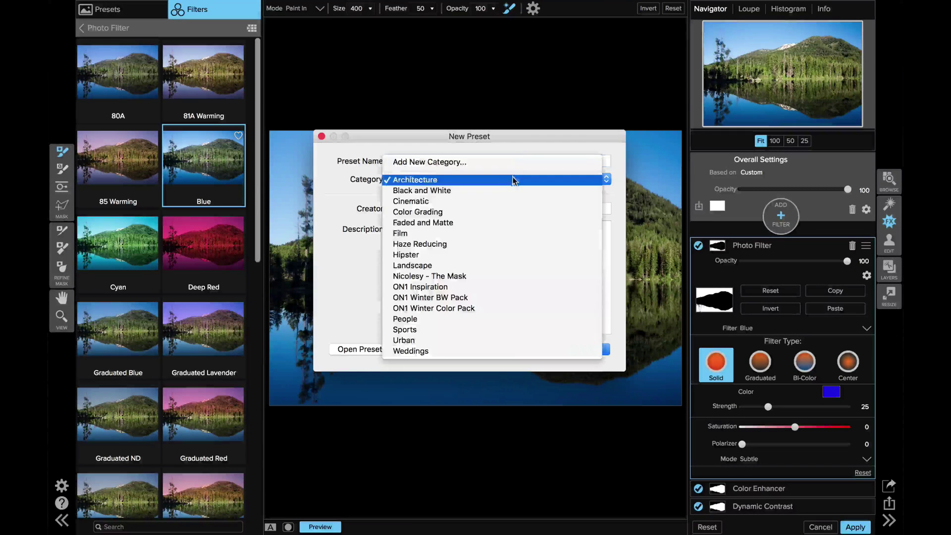
click(499, 284)
click(454, 211)
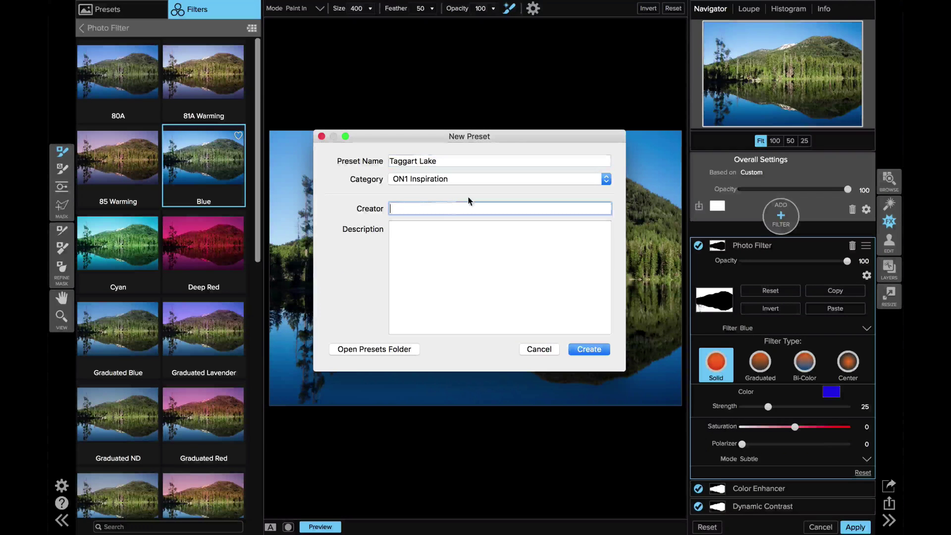
text(Scott Wyden Kivowitz)
key(Tab)
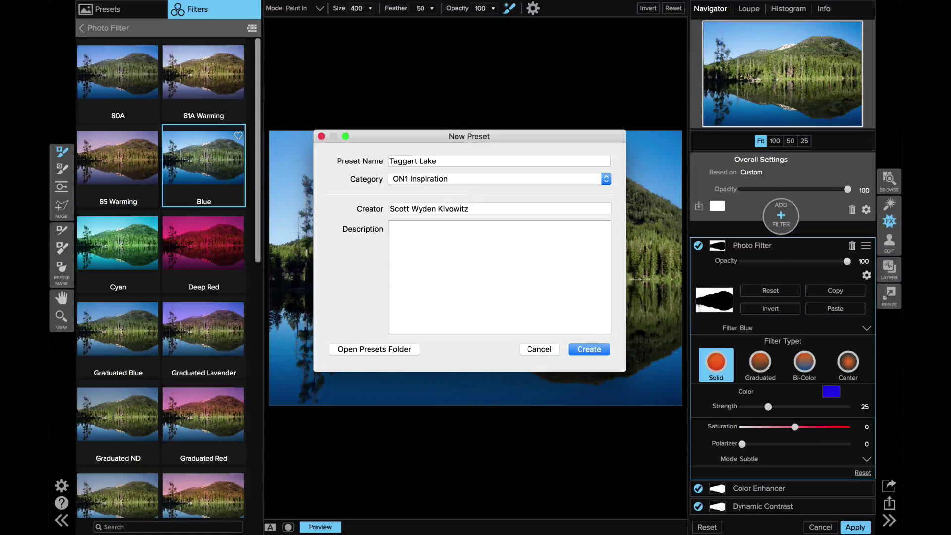
click(600, 350)
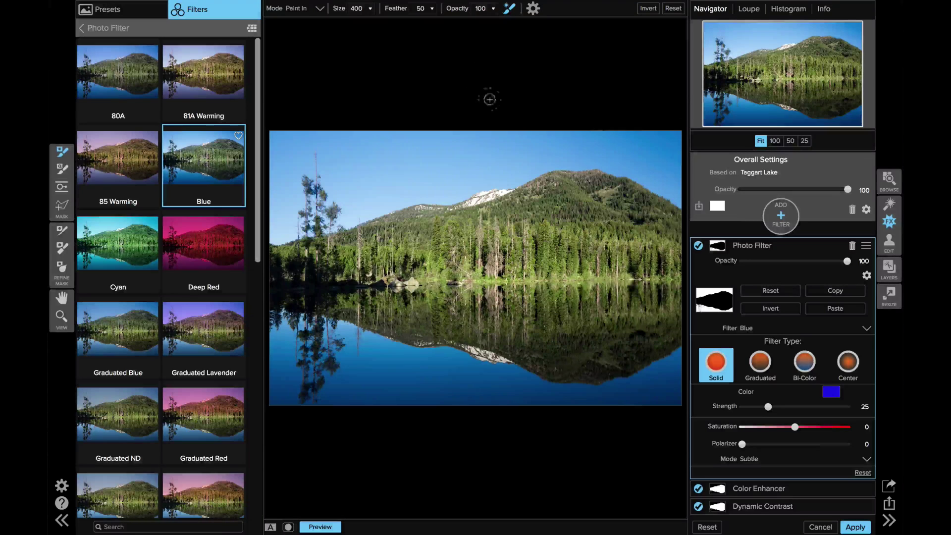
Apply the effects, save the layered photo and switch back to Lightroom
click(855, 526)
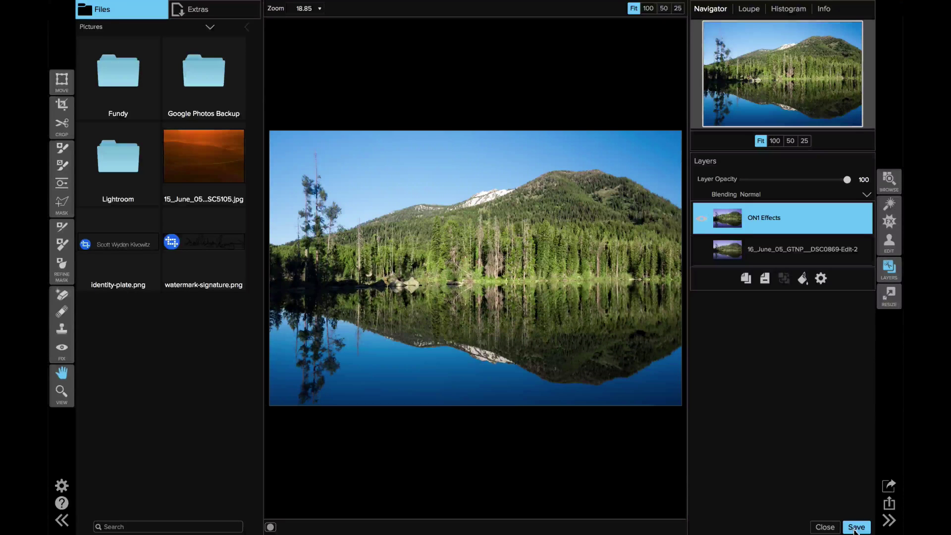
click(817, 527)
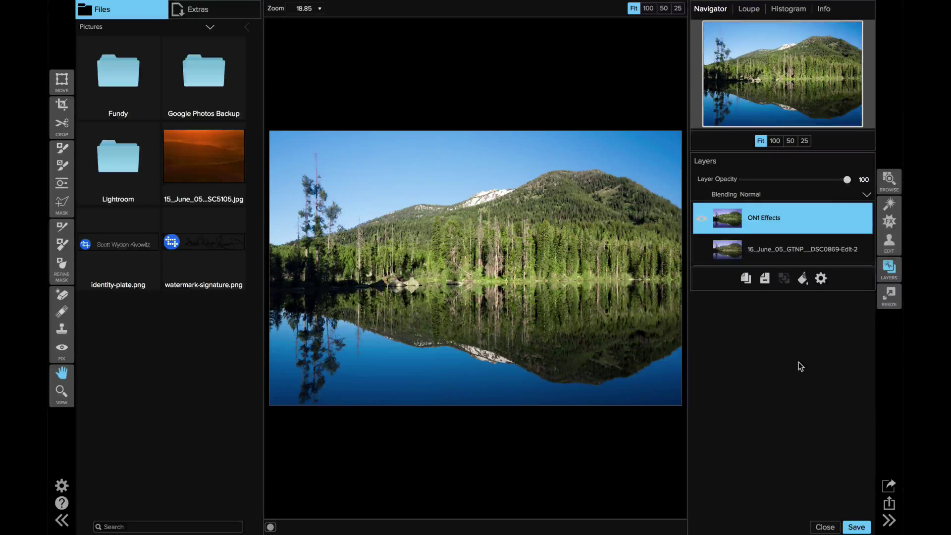
click(839, 529)
key(super+Tab)
key(super+Tab)
key(super+Tab)
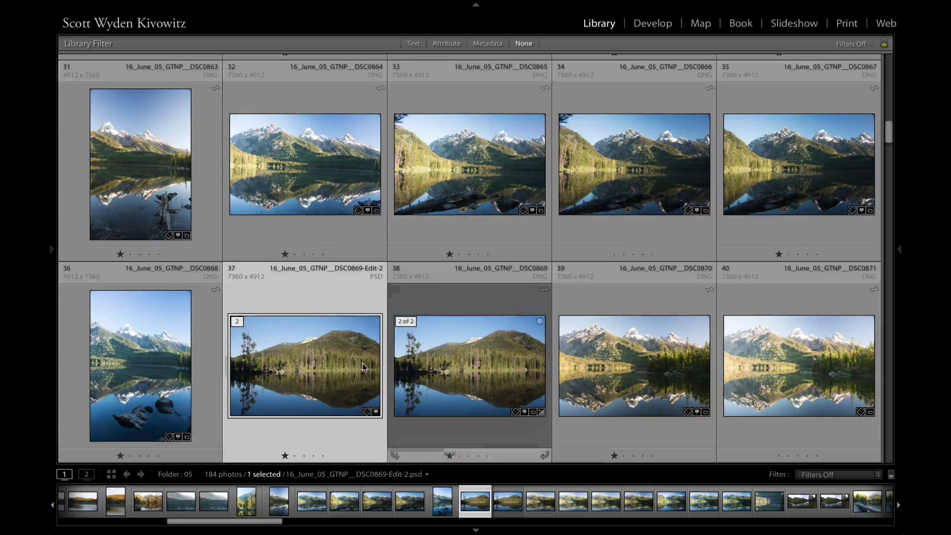
View the edited PSD enlarged in the Library and open it in the Develop module
key(e)
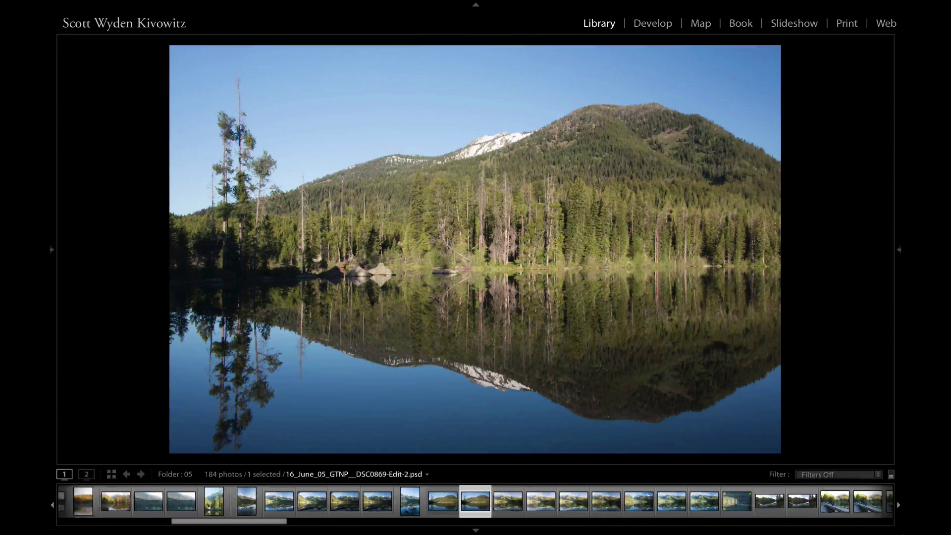
key(g)
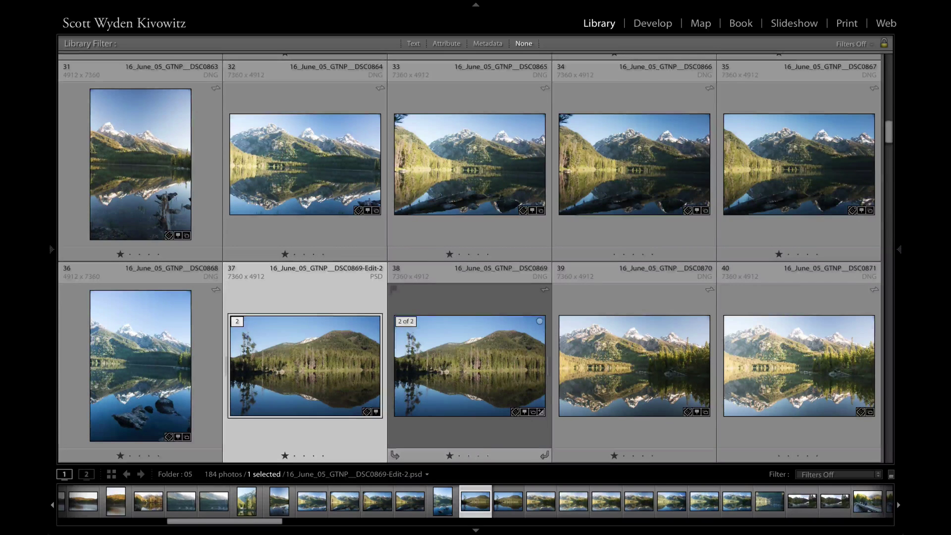
key(e)
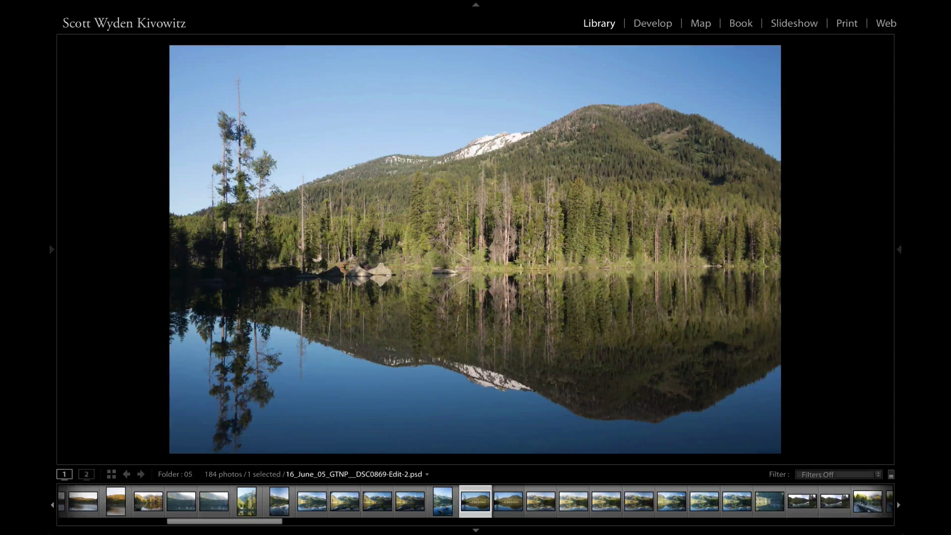
key(d)
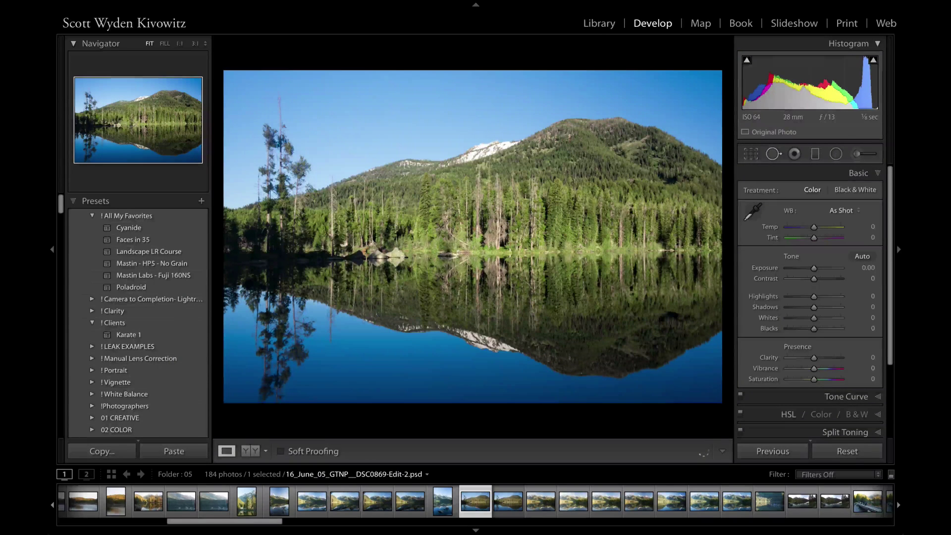
Inspect the sky for dust spots using Spot Removal with Visualize Spots, and close the tool
key(q)
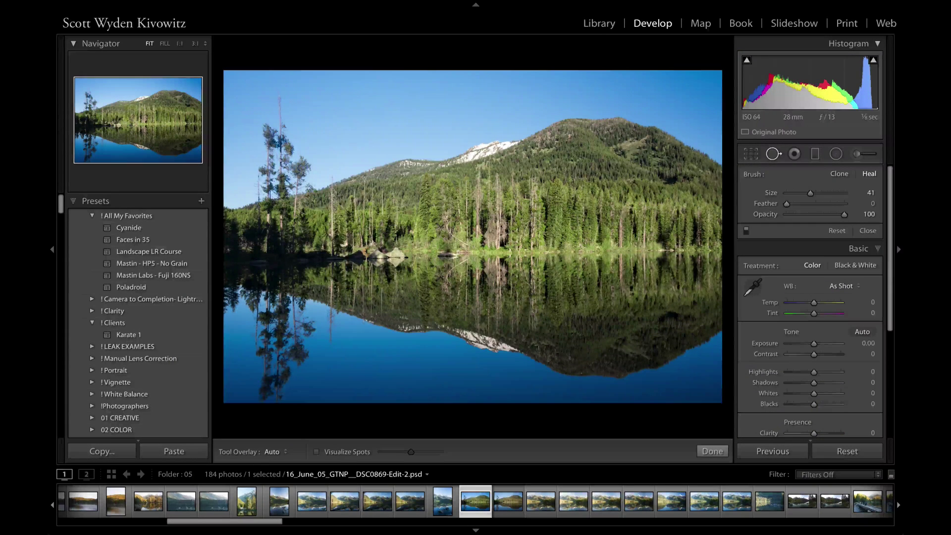
key(a)
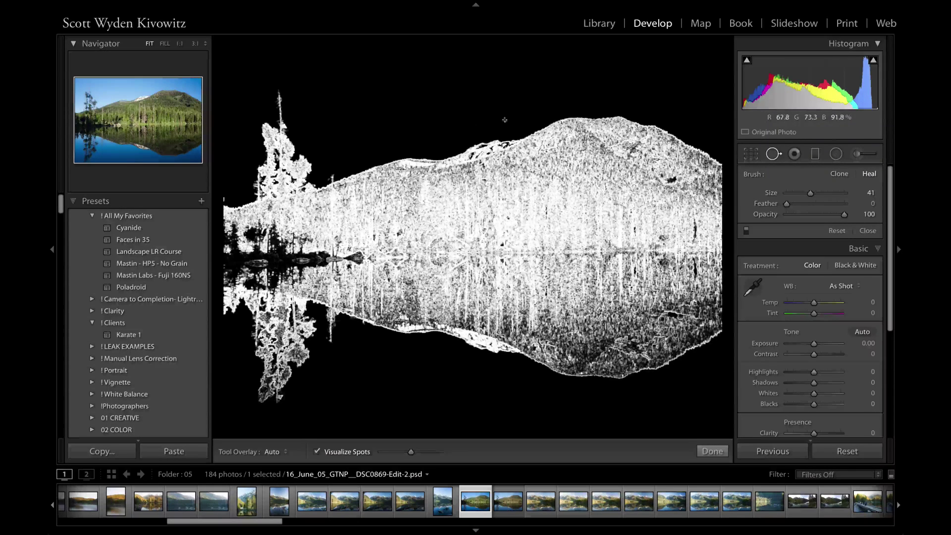
drag(498, 114, 347, 213)
click(235, 84)
key(z)
key(a)
key(q)
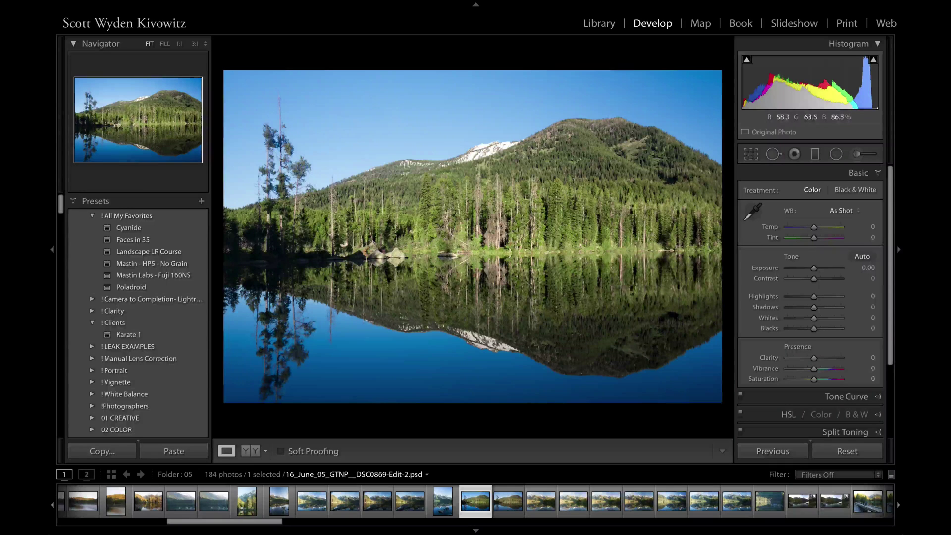